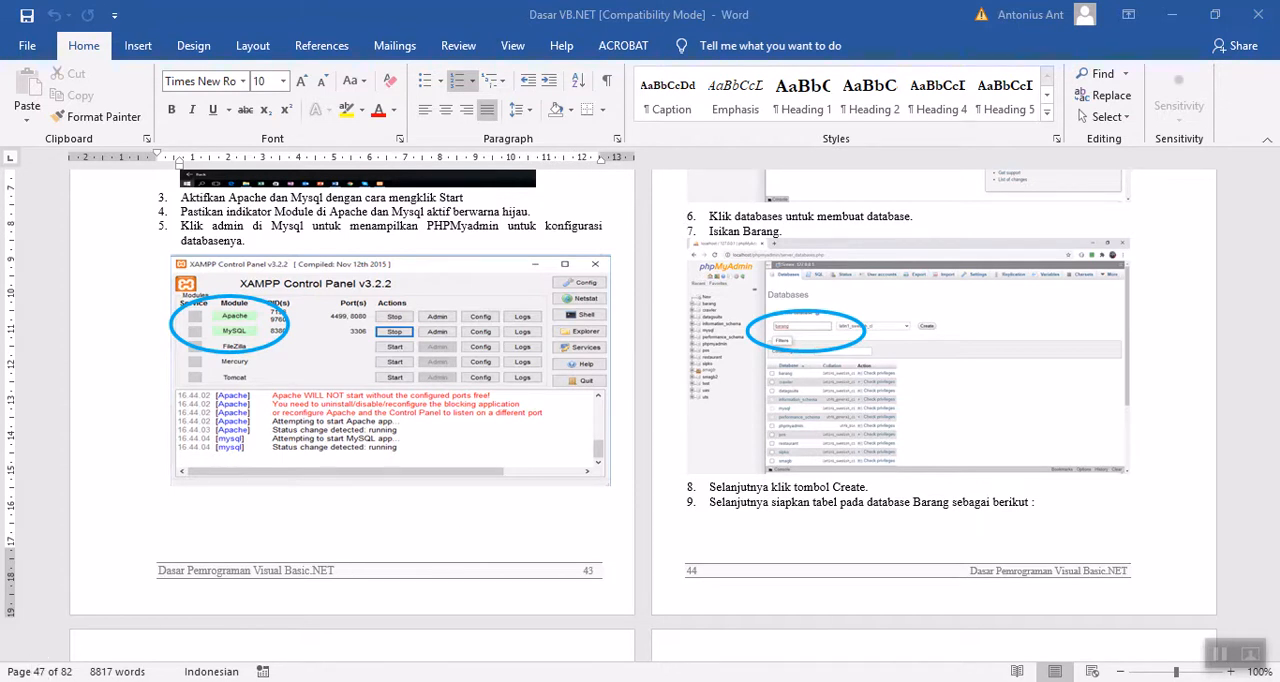
Step: Open the XAMPP Control Panel from the Start menu search
{"action": "key", "text": "super"}
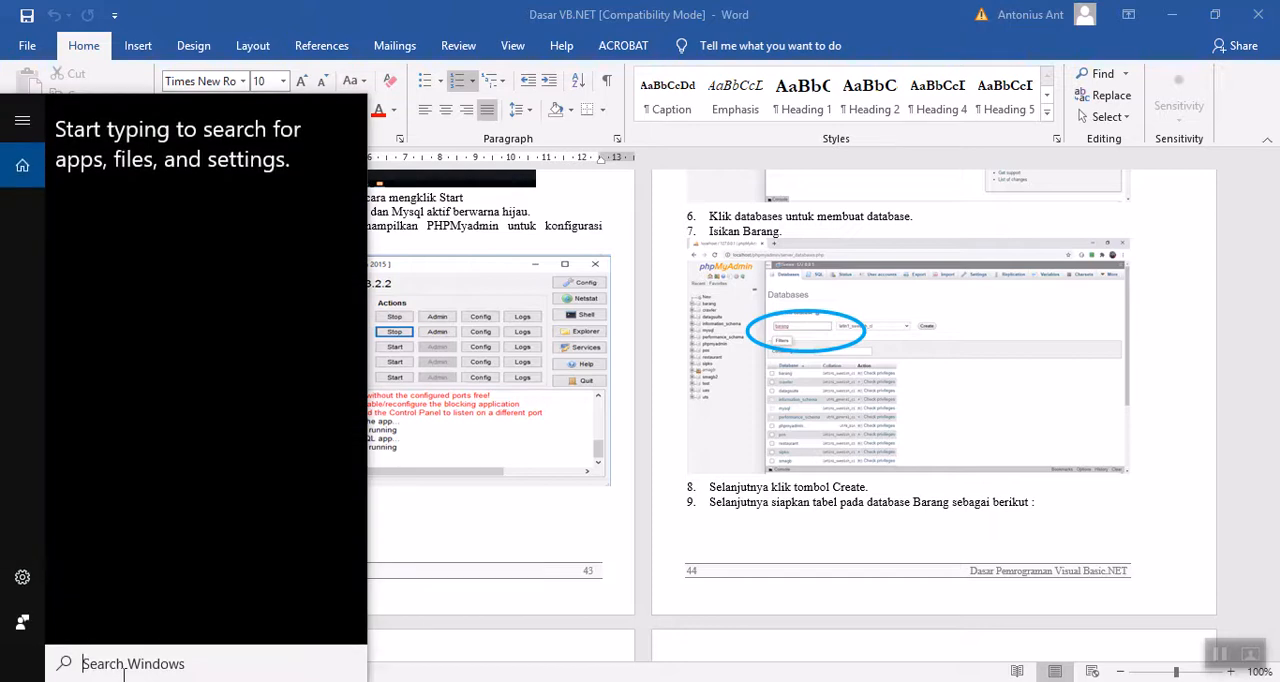
{"action": "type", "text": "xampp"}
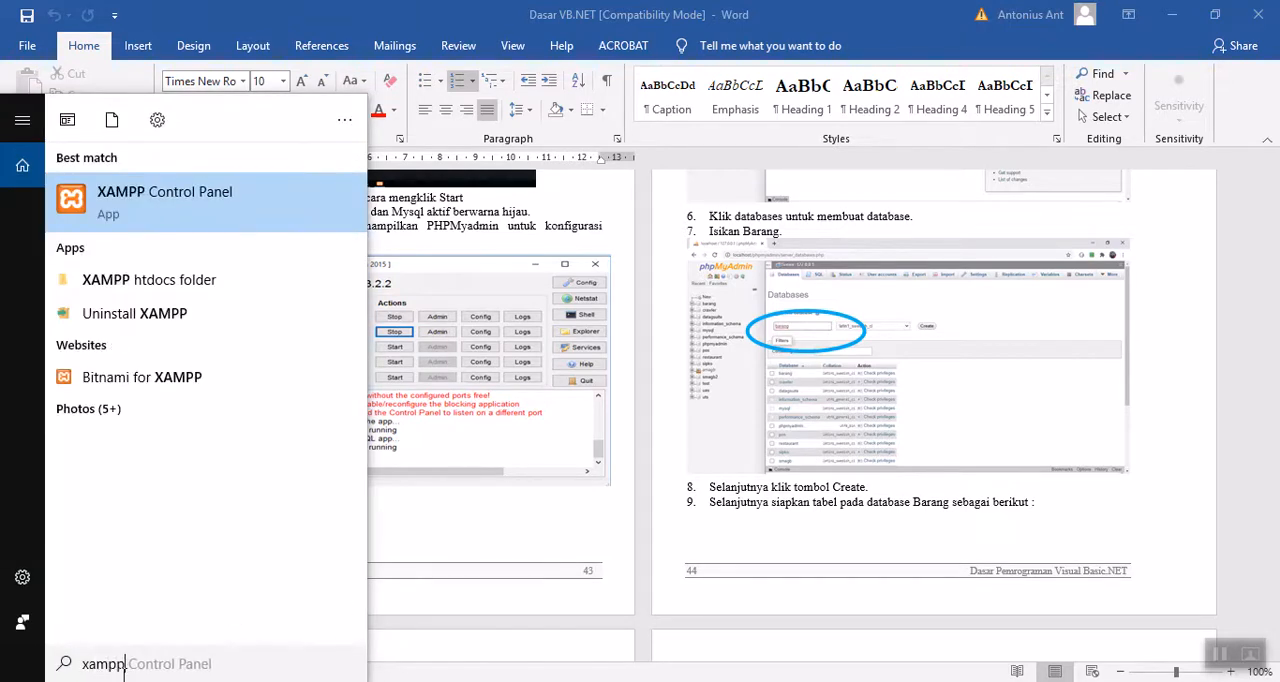
{"action": "left_click", "coordinate": [165, 214]}
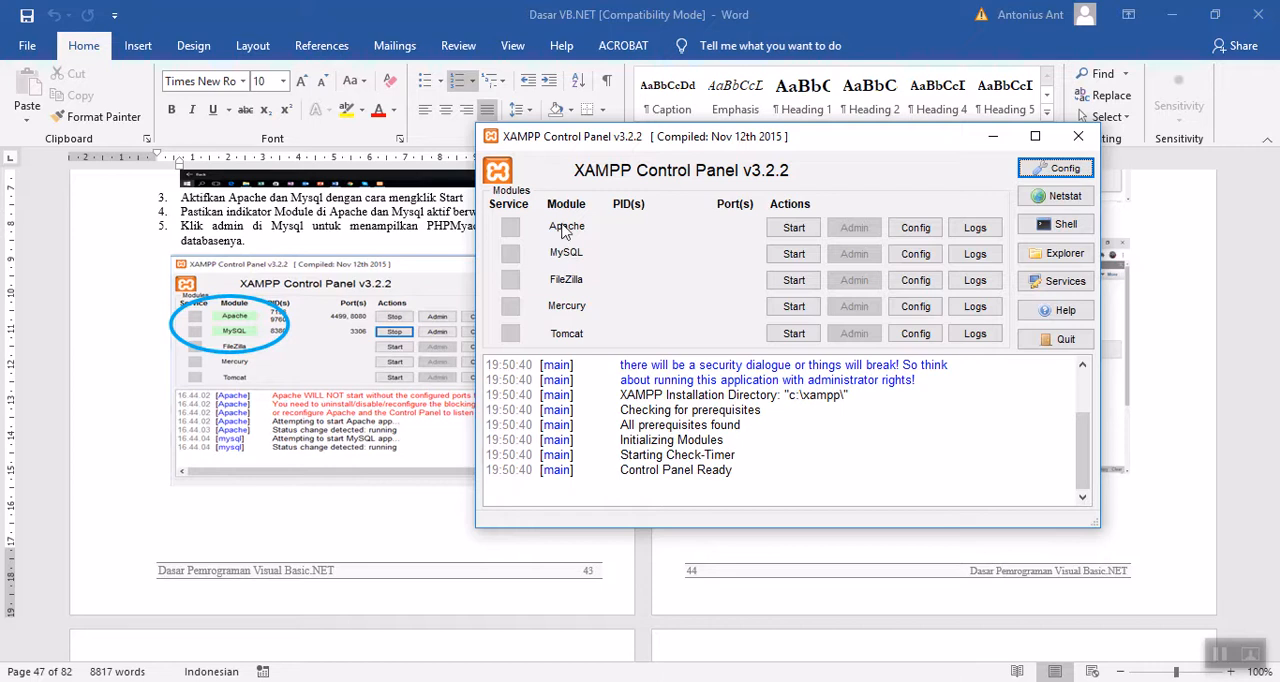
Step: Start the Apache and MySQL modules and open the MySQL admin page, phpMyAdmin
{"action": "left_click", "coordinate": [793, 228]}
{"action": "left_click", "coordinate": [793, 254]}
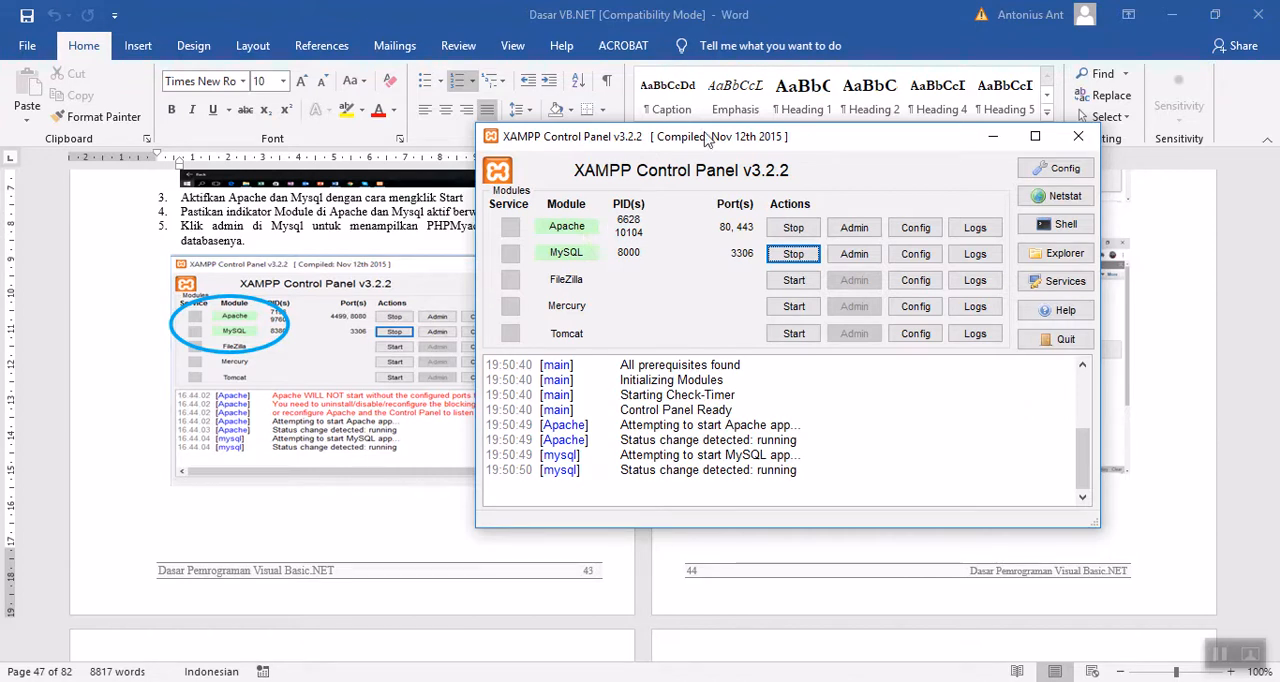
{"action": "left_click", "coordinate": [856, 256]}
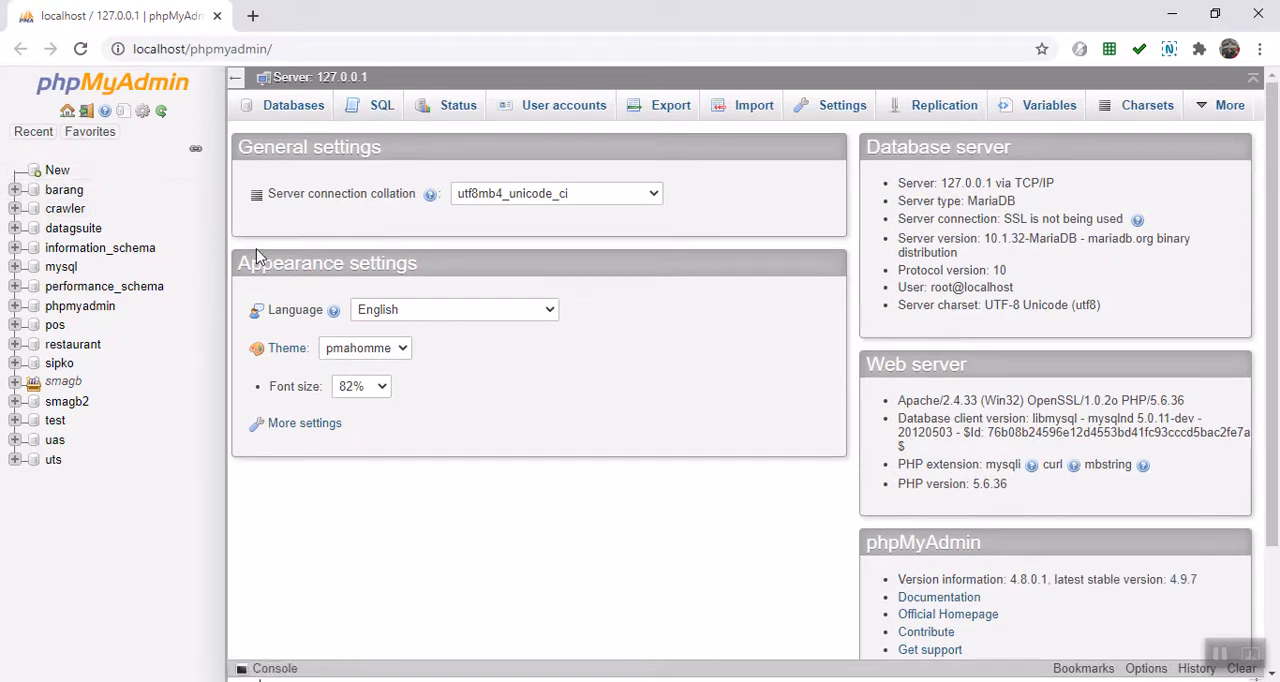
Step: Create a new database named barang1
{"action": "left_click", "coordinate": [295, 112]}
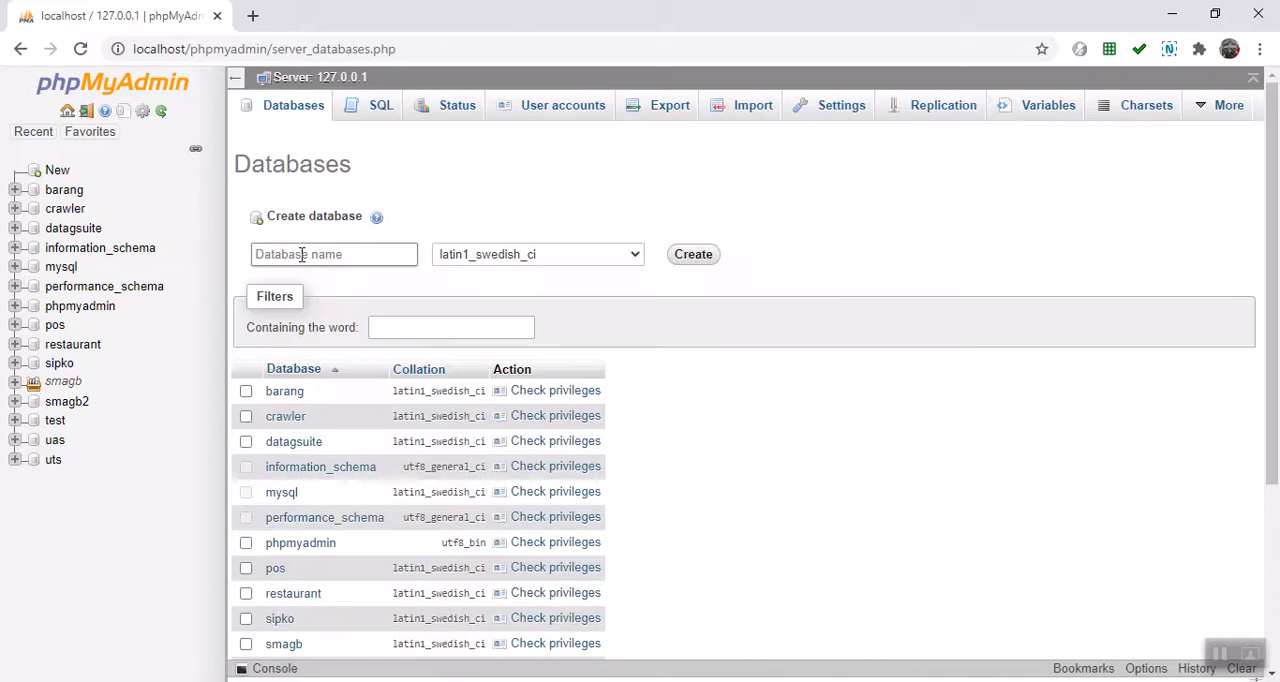
{"action": "left_click", "coordinate": [301, 254]}
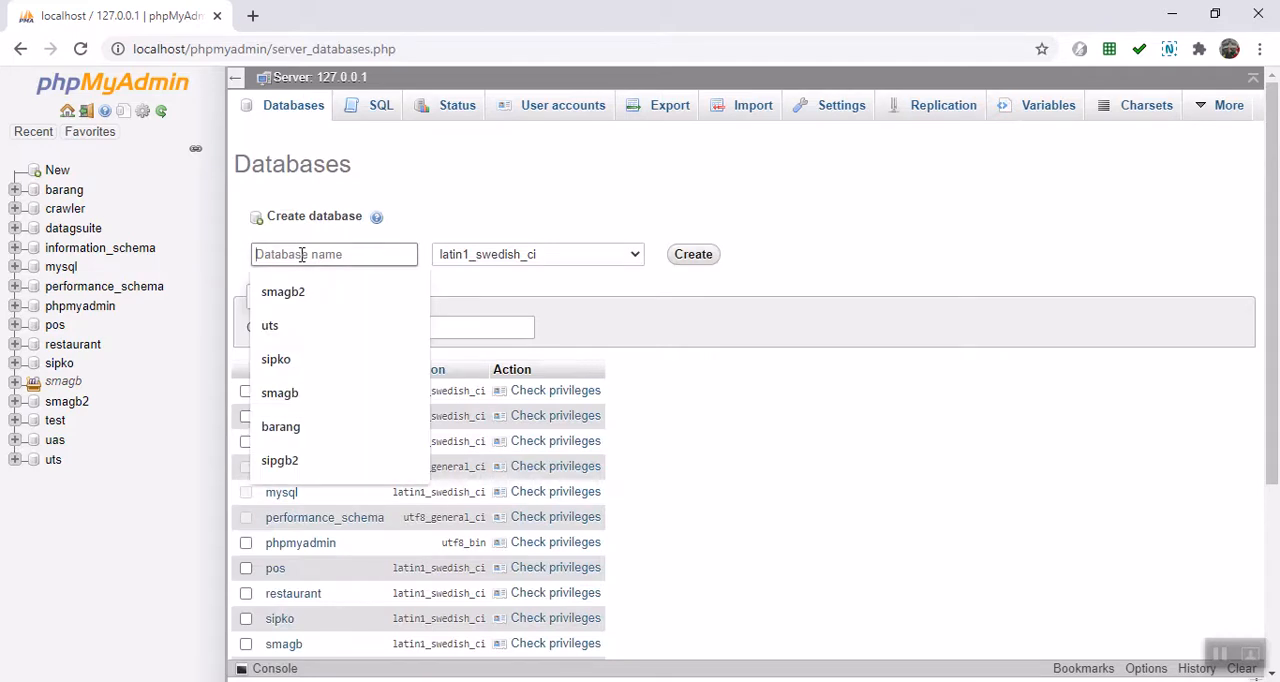
{"action": "left_click", "coordinate": [316, 435]}
{"action": "type", "text": "1"}
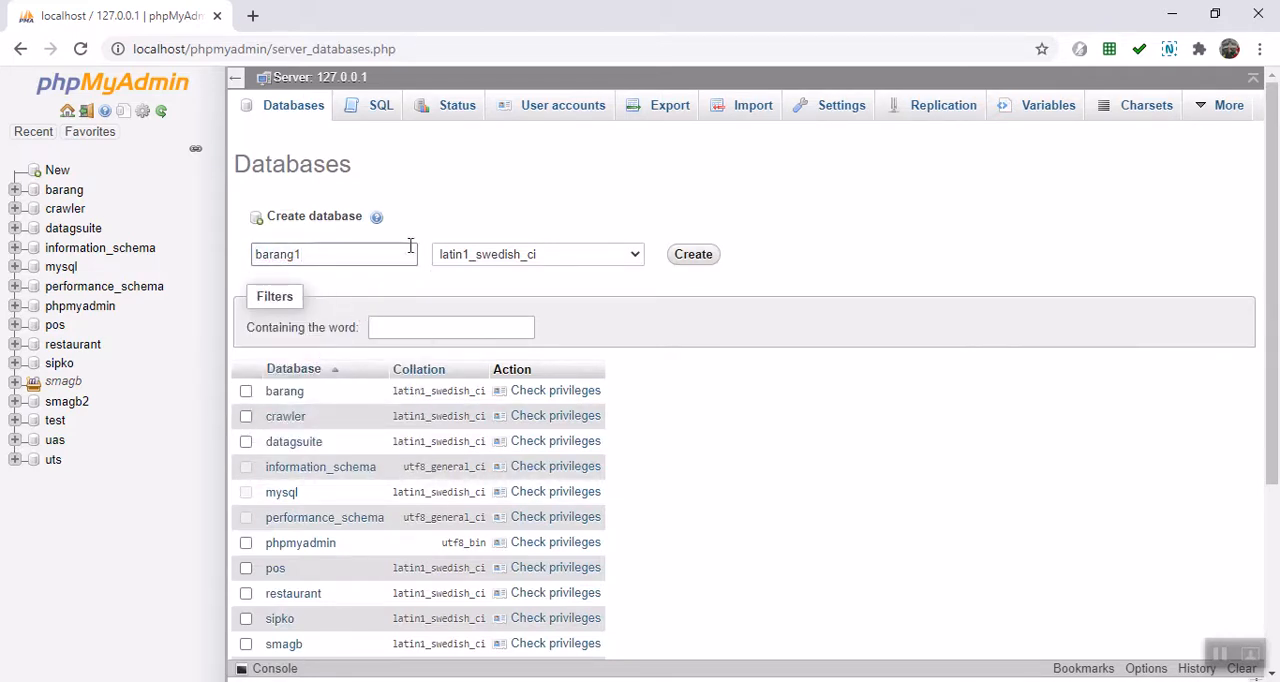
{"action": "left_click", "coordinate": [690, 257]}
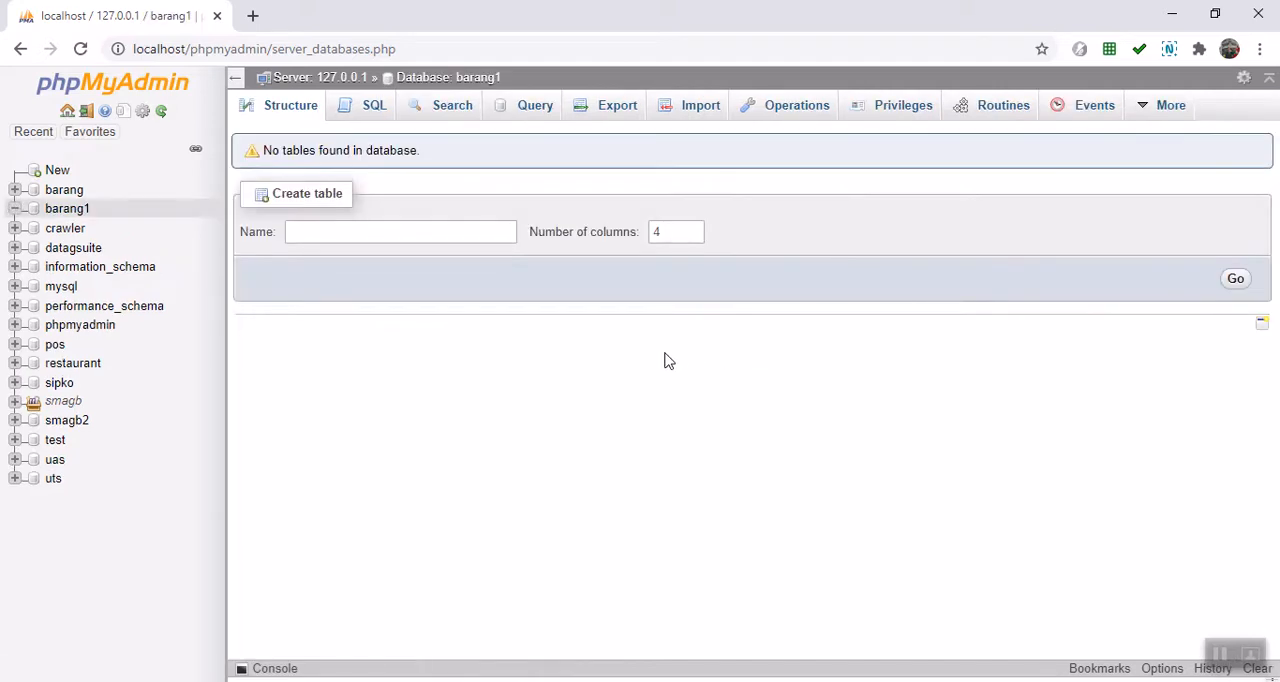
Step: In barang1, begin creating a table named satuan with 2 columns
{"action": "left_click", "coordinate": [357, 234]}
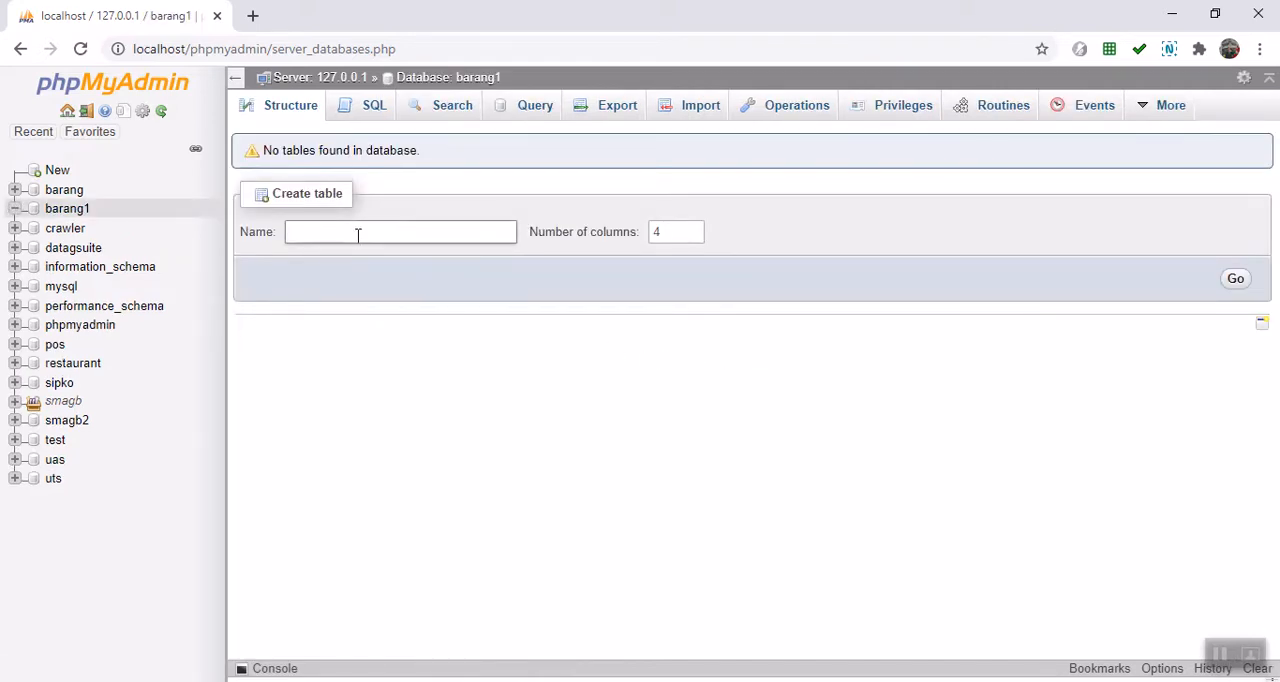
{"action": "left_click", "coordinate": [357, 234]}
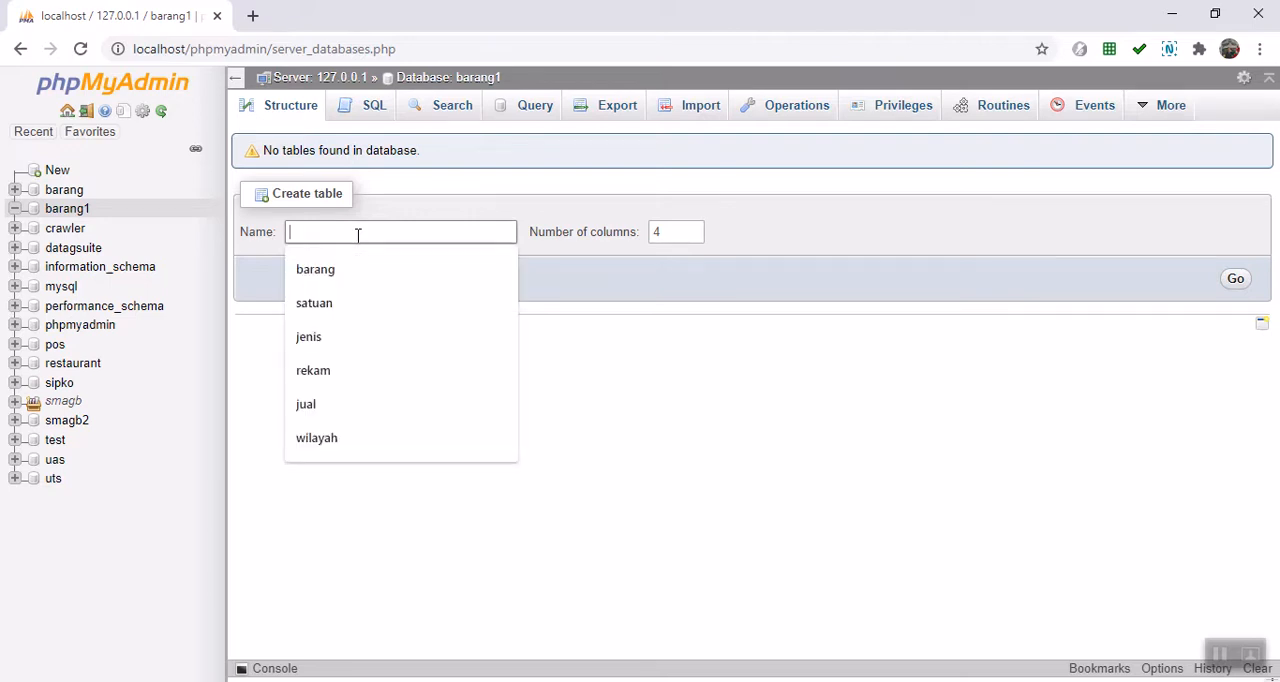
{"action": "left_click", "coordinate": [349, 266]}
{"action": "left_click", "coordinate": [546, 251]}
{"action": "left_click_drag", "start_coordinate": [337, 234], "coordinate": [240, 240]}
{"action": "type", "text": "satua"}
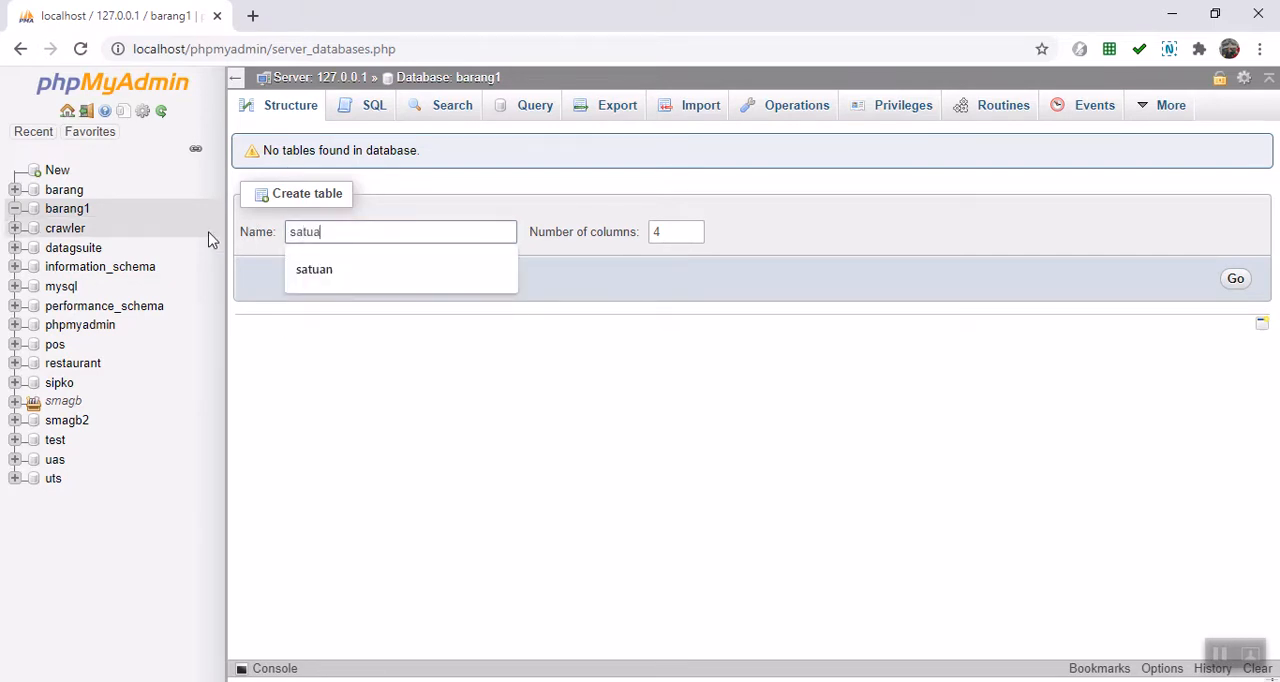
{"action": "type", "text": "n"}
{"action": "left_click", "coordinate": [670, 231]}
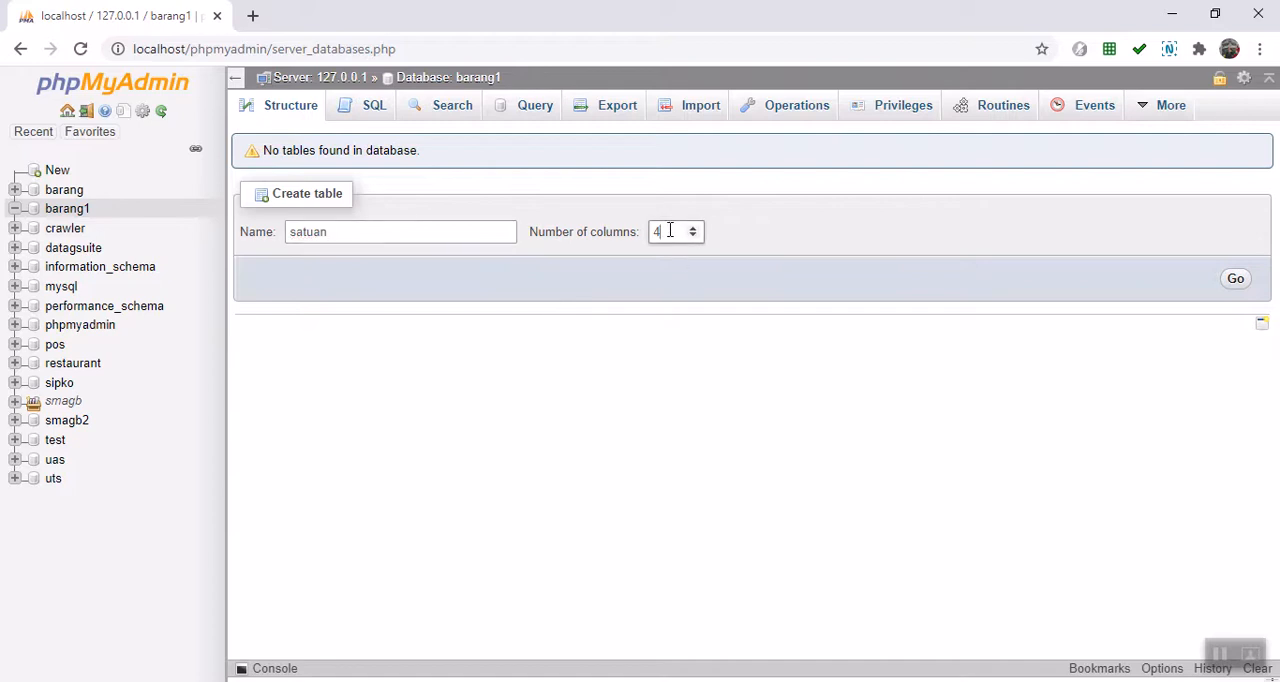
{"action": "left_click", "coordinate": [692, 235]}
{"action": "left_click", "coordinate": [692, 235]}
{"action": "left_click", "coordinate": [1238, 282]}
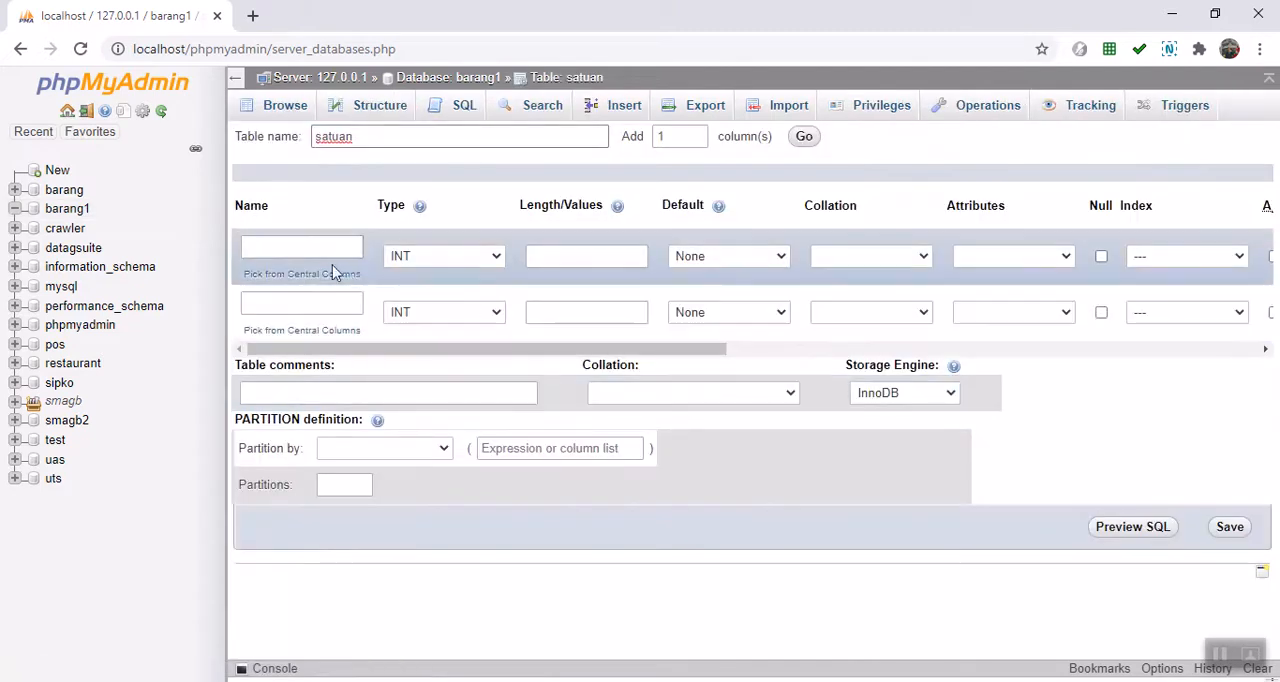
Step: Name the satuan table's two columns kodesatuan and keterangan
{"action": "left_click", "coordinate": [308, 246]}
{"action": "type", "text": "ko"}
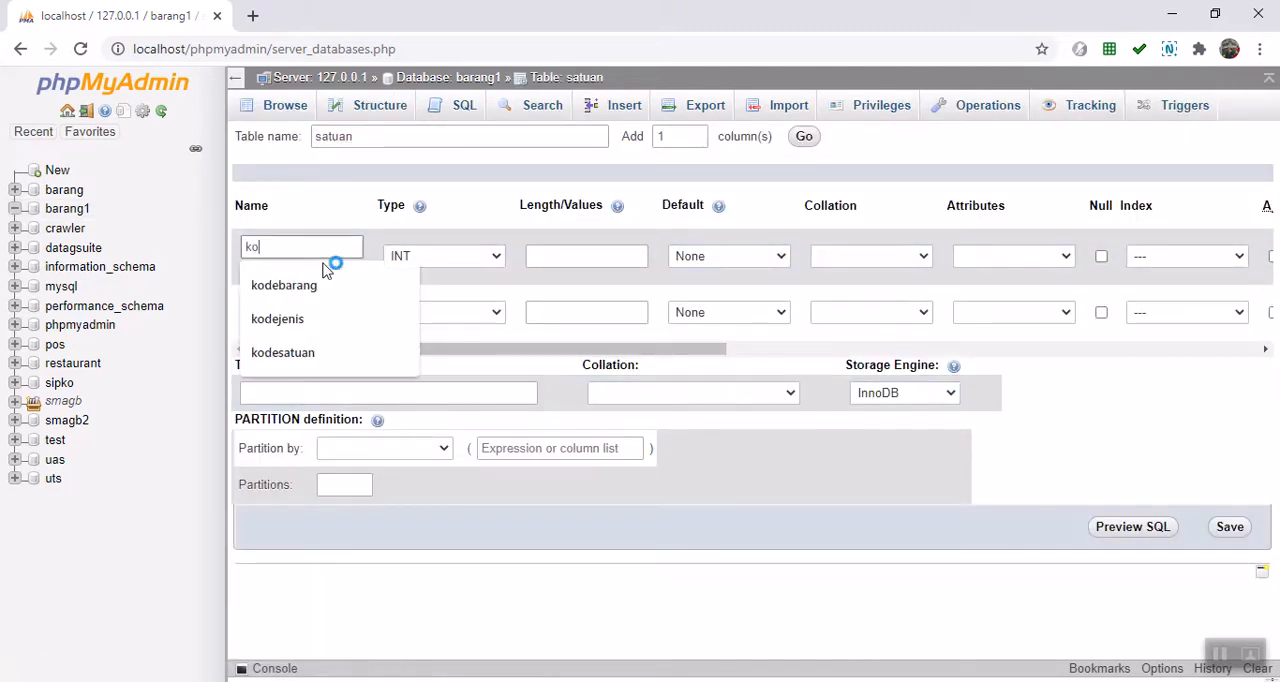
{"action": "type", "text": "desatuan"}
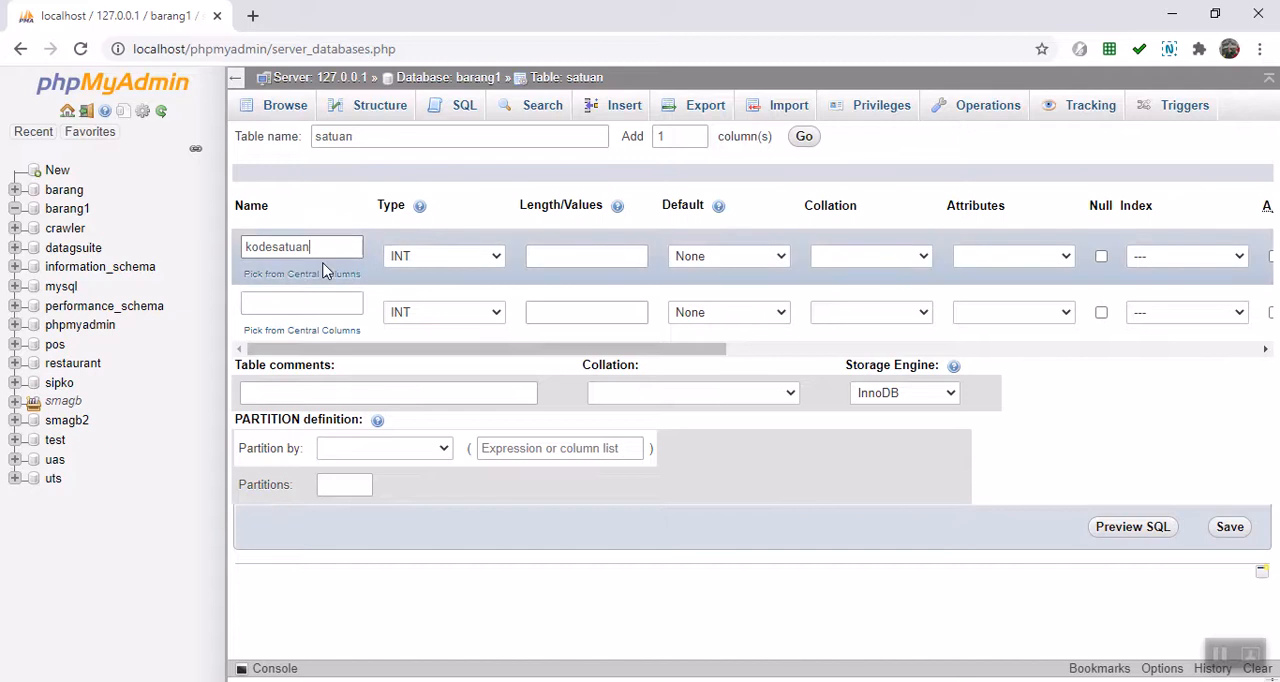
{"action": "left_click", "coordinate": [320, 305]}
{"action": "type", "text": "na"}
{"action": "key", "text": "BackSpace"}
{"action": "key", "text": "BackSpace"}
{"action": "type", "text": "keterangan"}
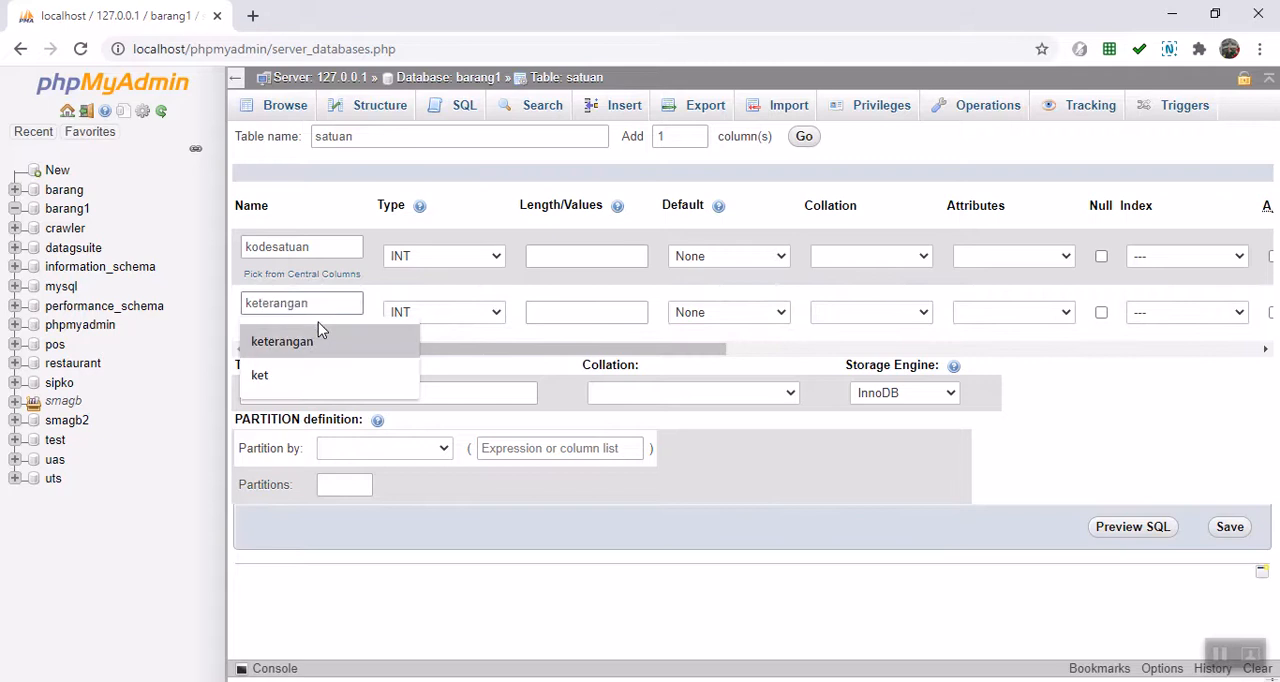
{"action": "left_click", "coordinate": [319, 334]}
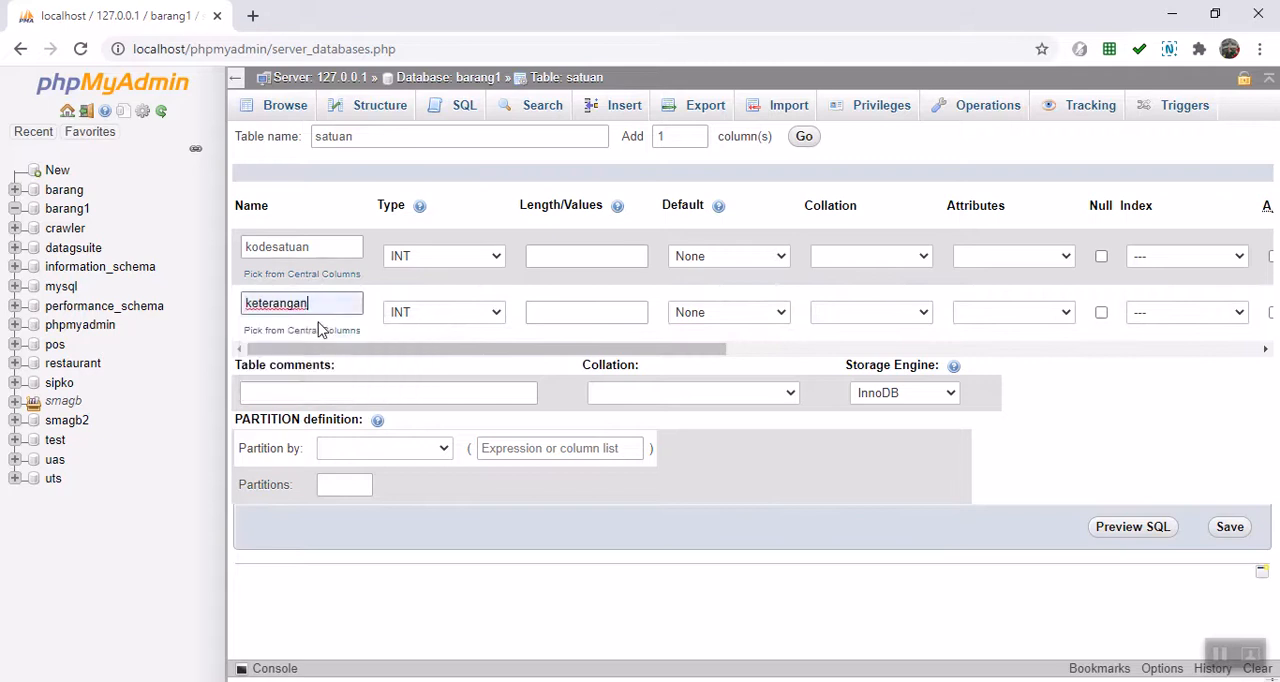
Step: Set both columns to VARCHAR, with length 5 for kodesatuan and 50 for keterangan
{"action": "left_click", "coordinate": [497, 257]}
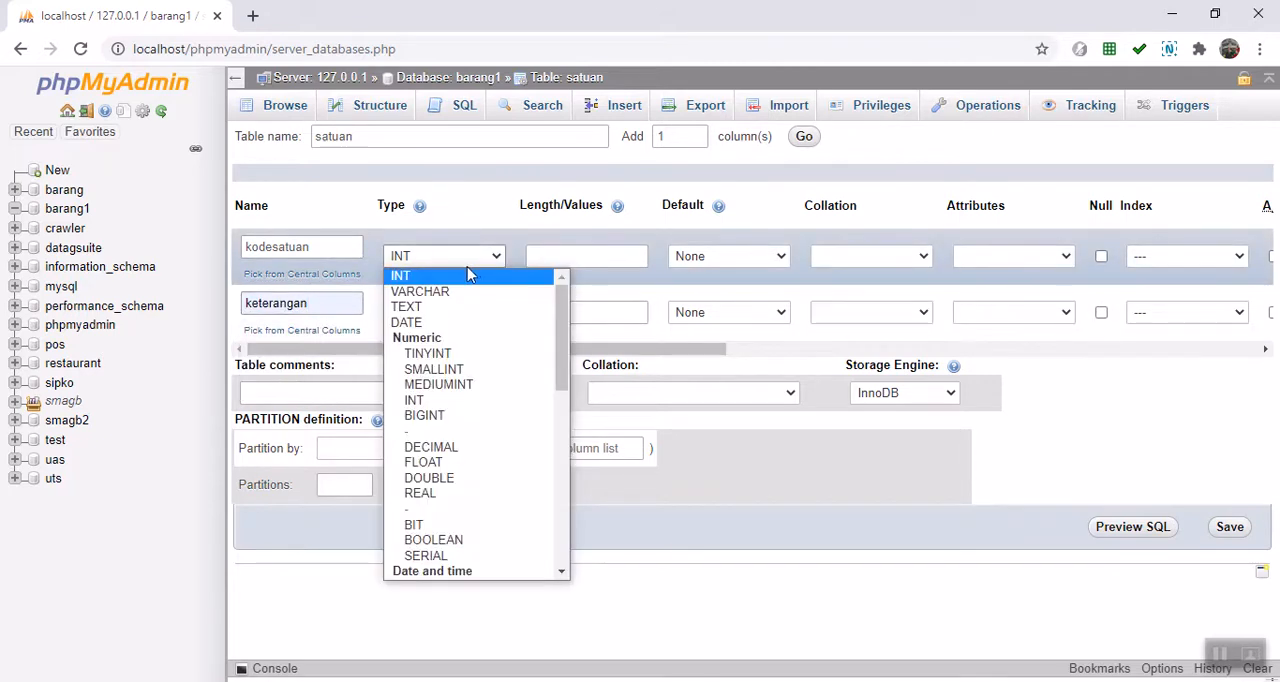
{"action": "left_click", "coordinate": [451, 291]}
{"action": "left_click", "coordinate": [470, 312]}
{"action": "left_click", "coordinate": [457, 351]}
{"action": "left_click", "coordinate": [560, 257]}
{"action": "left_click", "coordinate": [562, 255]}
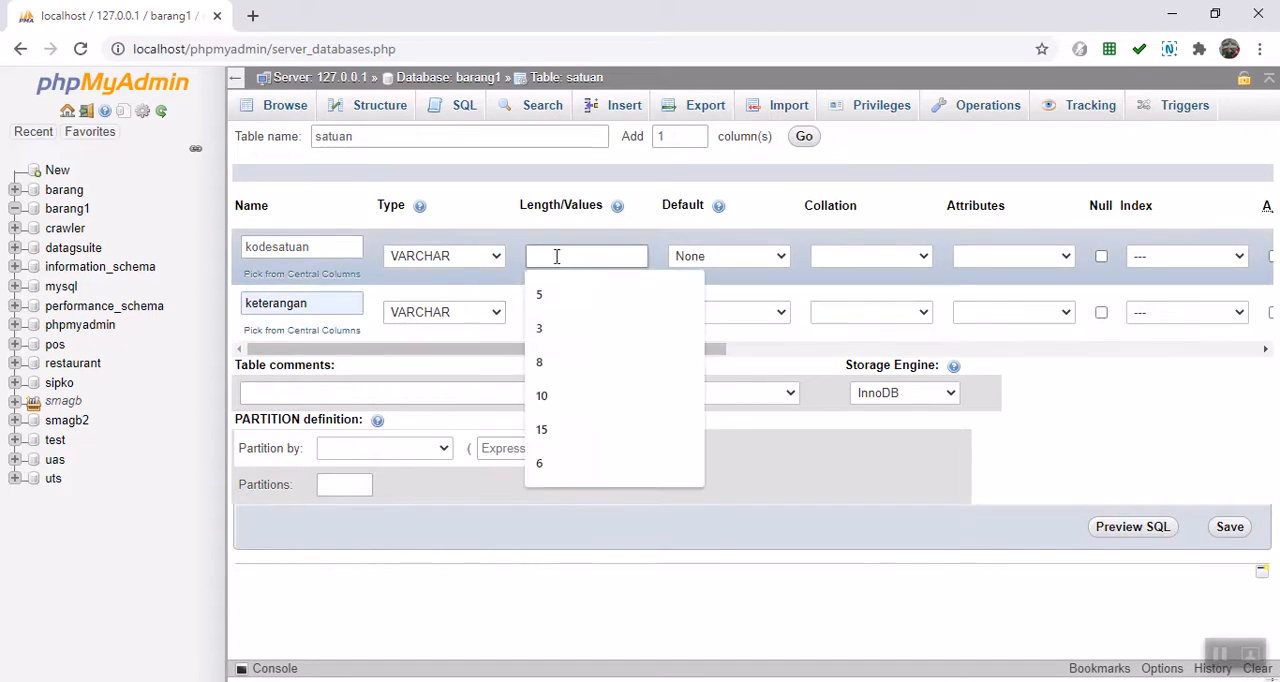
{"action": "left_click", "coordinate": [545, 294]}
{"action": "left_click", "coordinate": [555, 314]}
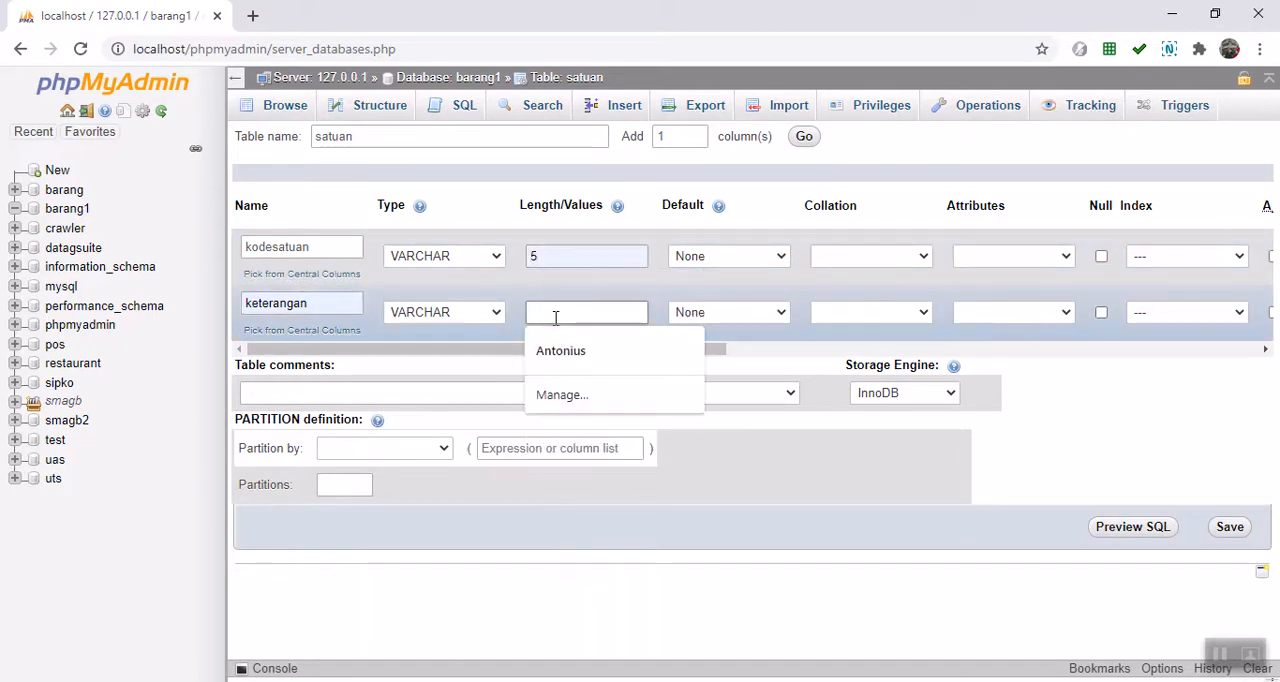
{"action": "type", "text": "50"}
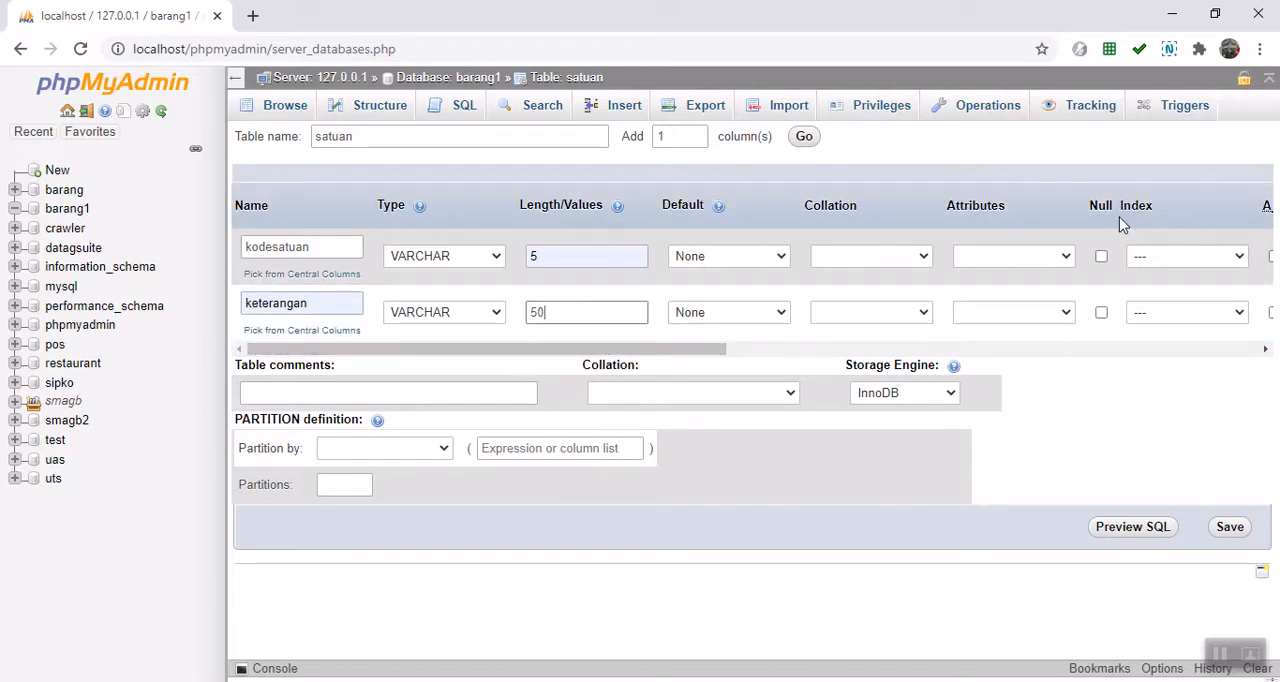
Step: Make kodesatuan the PRIMARY index and save the satuan table
{"action": "left_click", "coordinate": [1237, 257]}
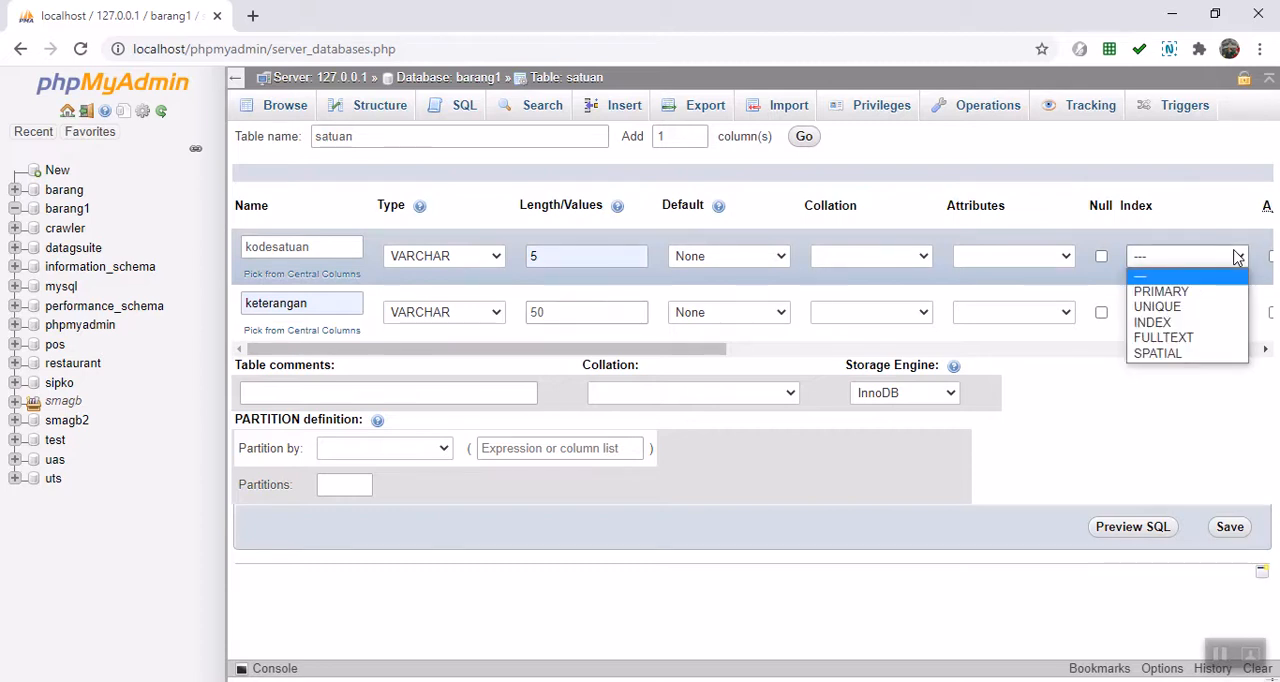
{"action": "left_click", "coordinate": [1160, 288]}
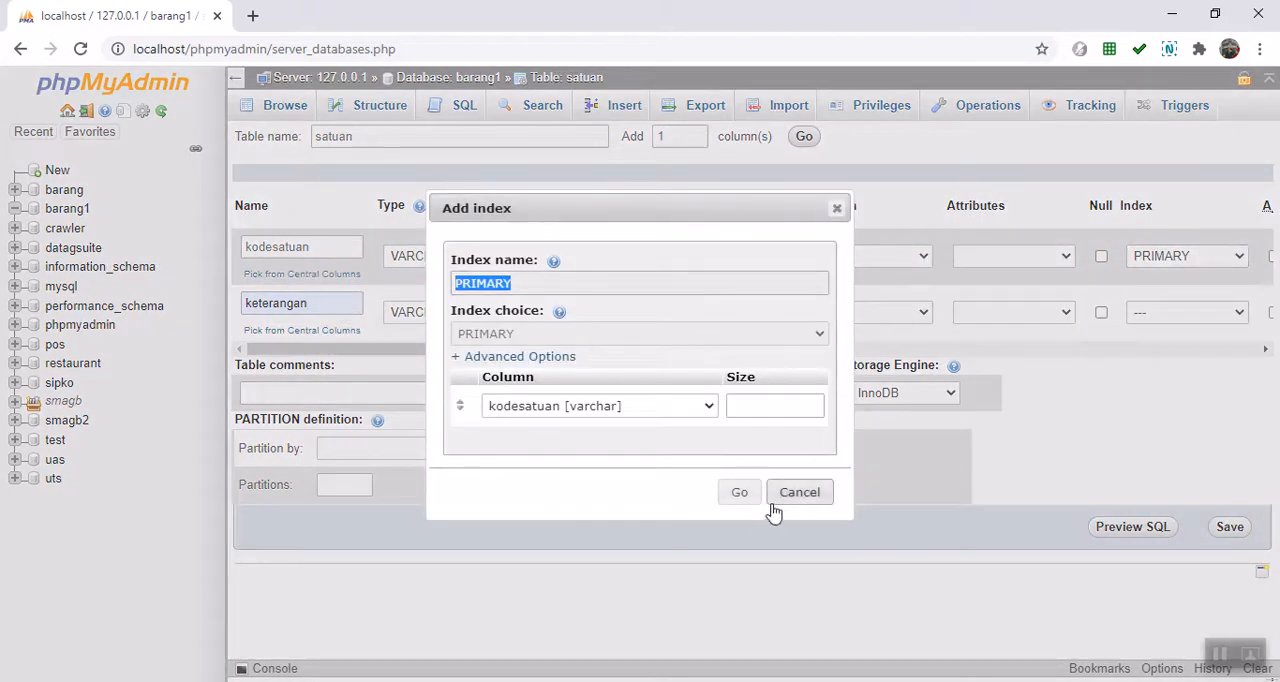
{"action": "left_click", "coordinate": [732, 498]}
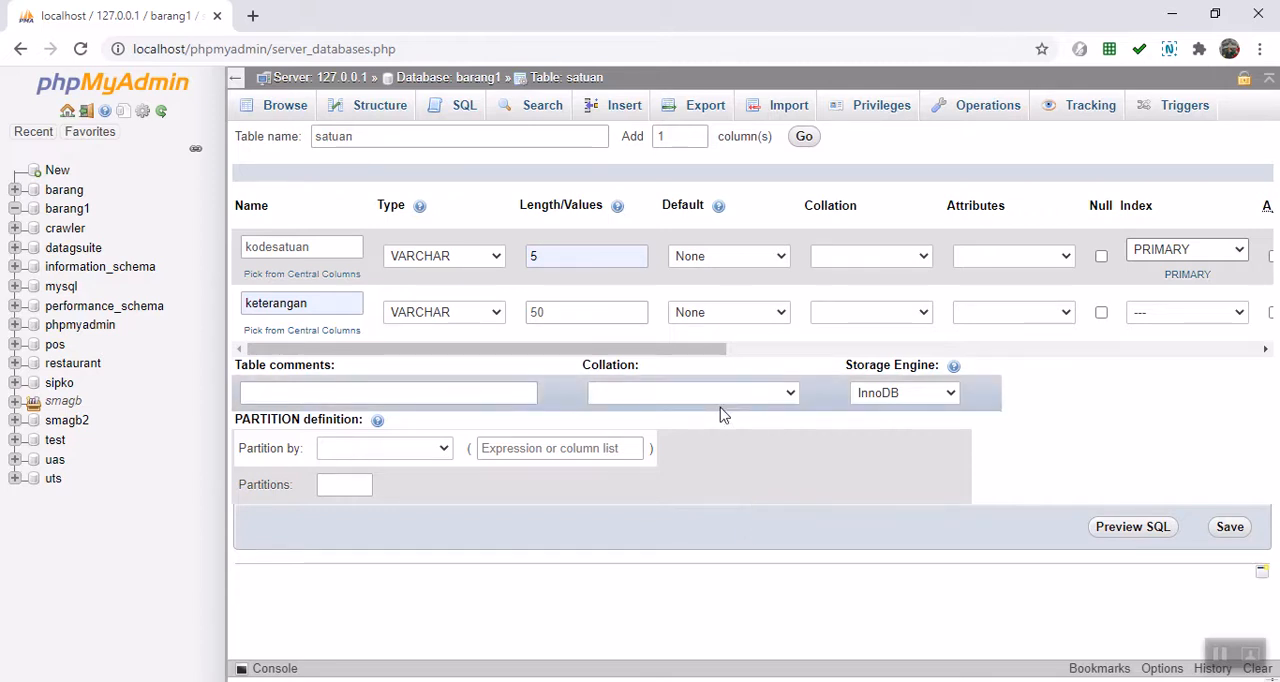
{"action": "left_click", "coordinate": [1232, 538]}
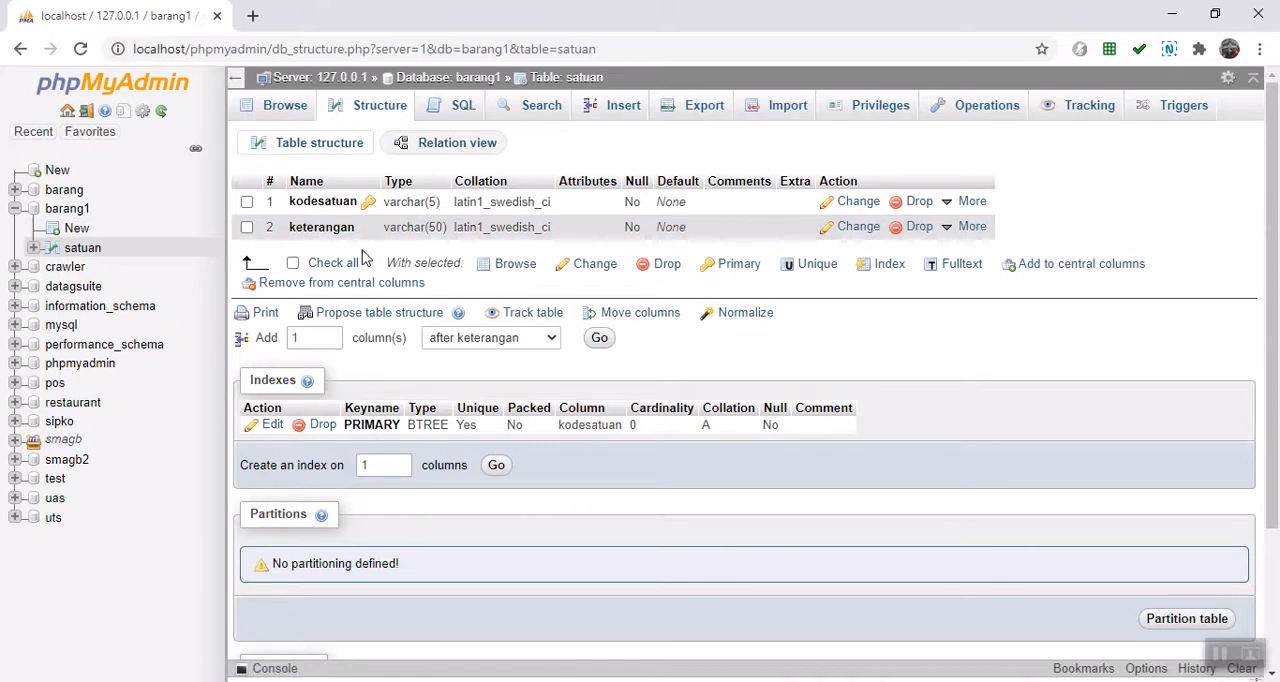
Step: Try to create another table named satuan with 2 columns in barang1
{"action": "left_click", "coordinate": [66, 210]}
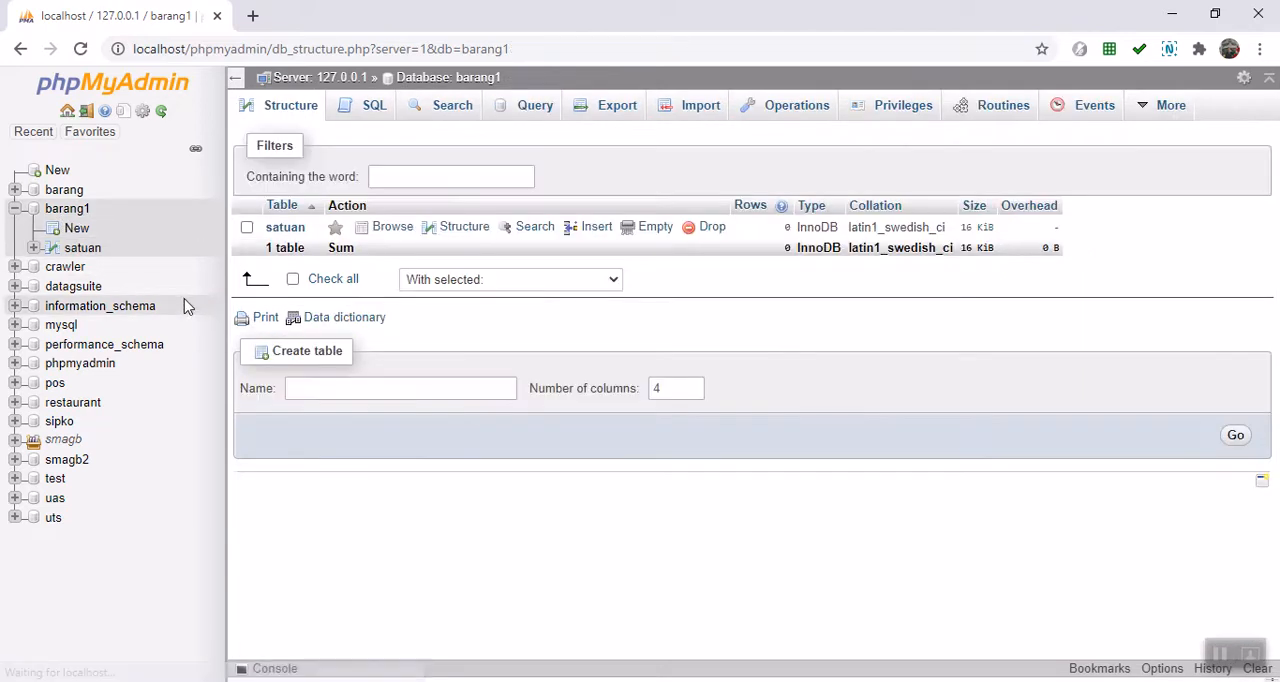
{"action": "left_click", "coordinate": [327, 388]}
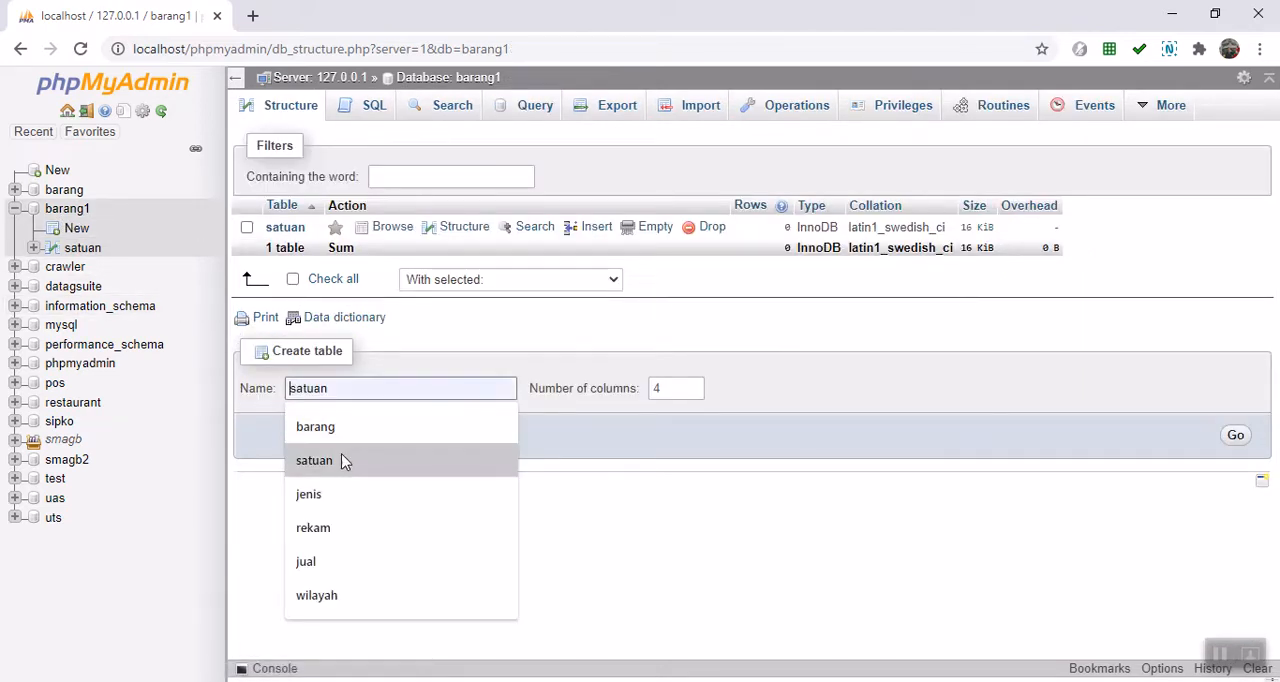
{"action": "left_click", "coordinate": [367, 468]}
{"action": "left_click", "coordinate": [692, 392]}
{"action": "left_click", "coordinate": [692, 392]}
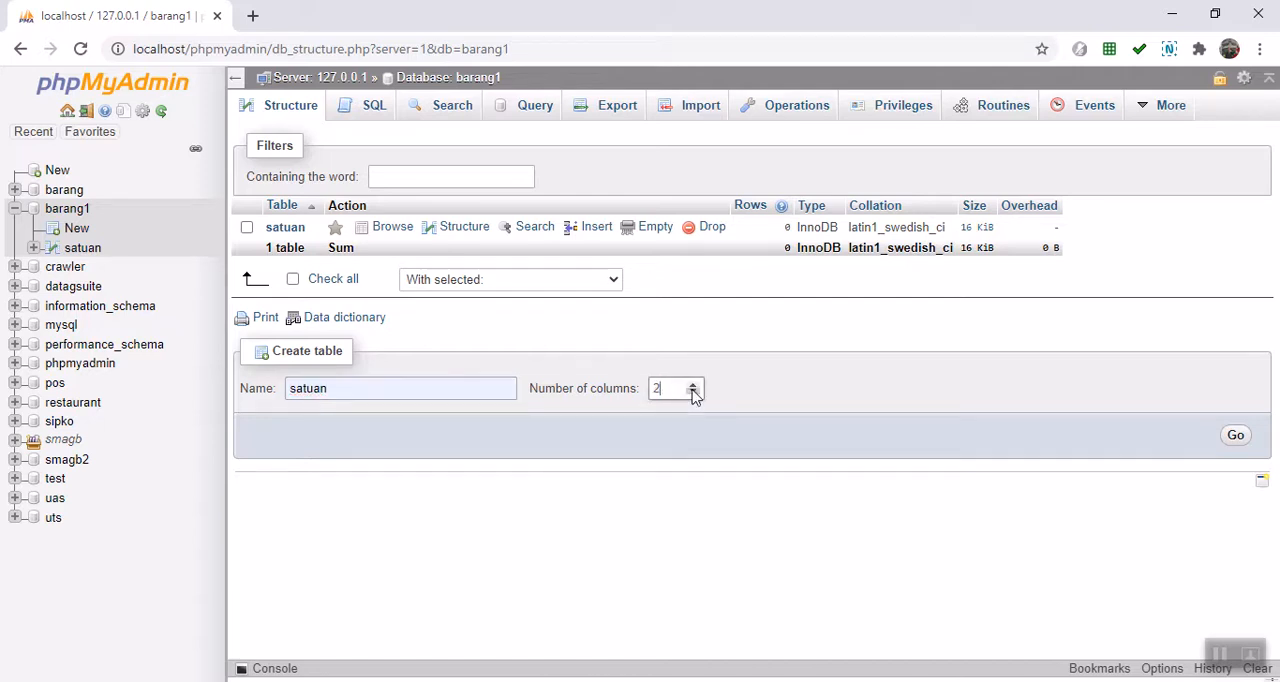
{"action": "left_click", "coordinate": [1235, 436]}
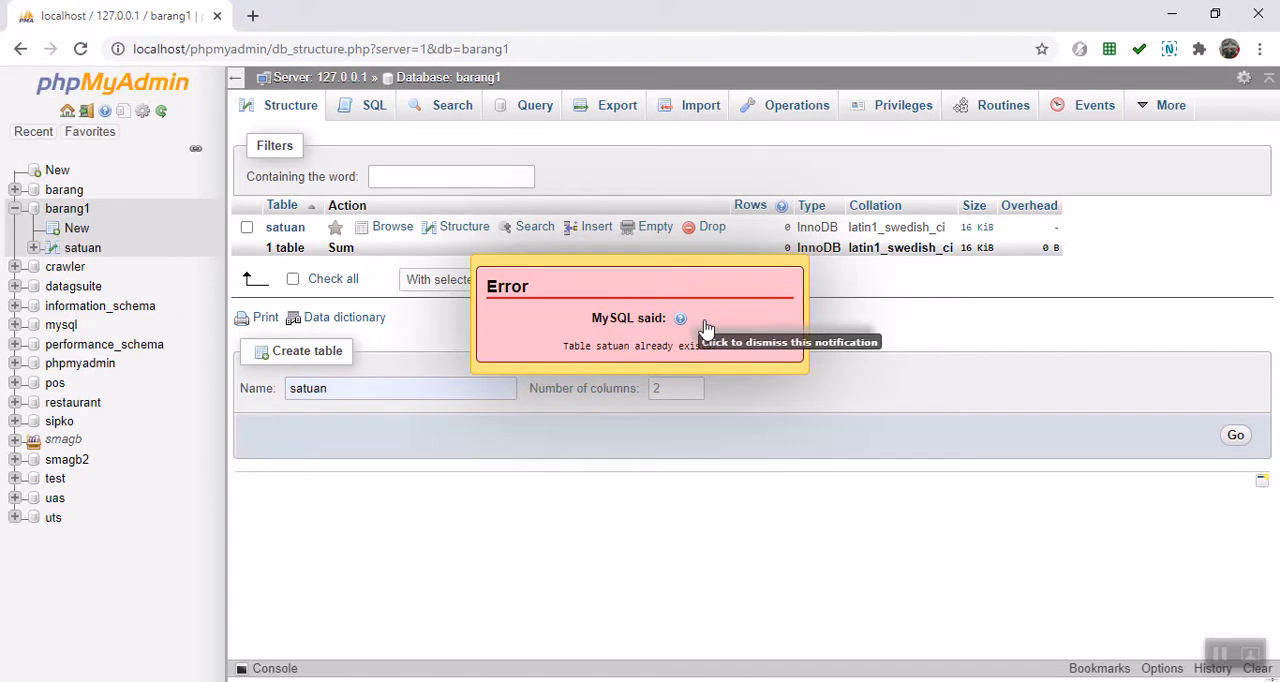
Step: Change the new table's name to jenis and submit the 2-column table creation
{"action": "left_click", "coordinate": [339, 390]}
{"action": "left_click_drag", "start_coordinate": [339, 390], "coordinate": [213, 390]}
{"action": "type", "text": "j"}
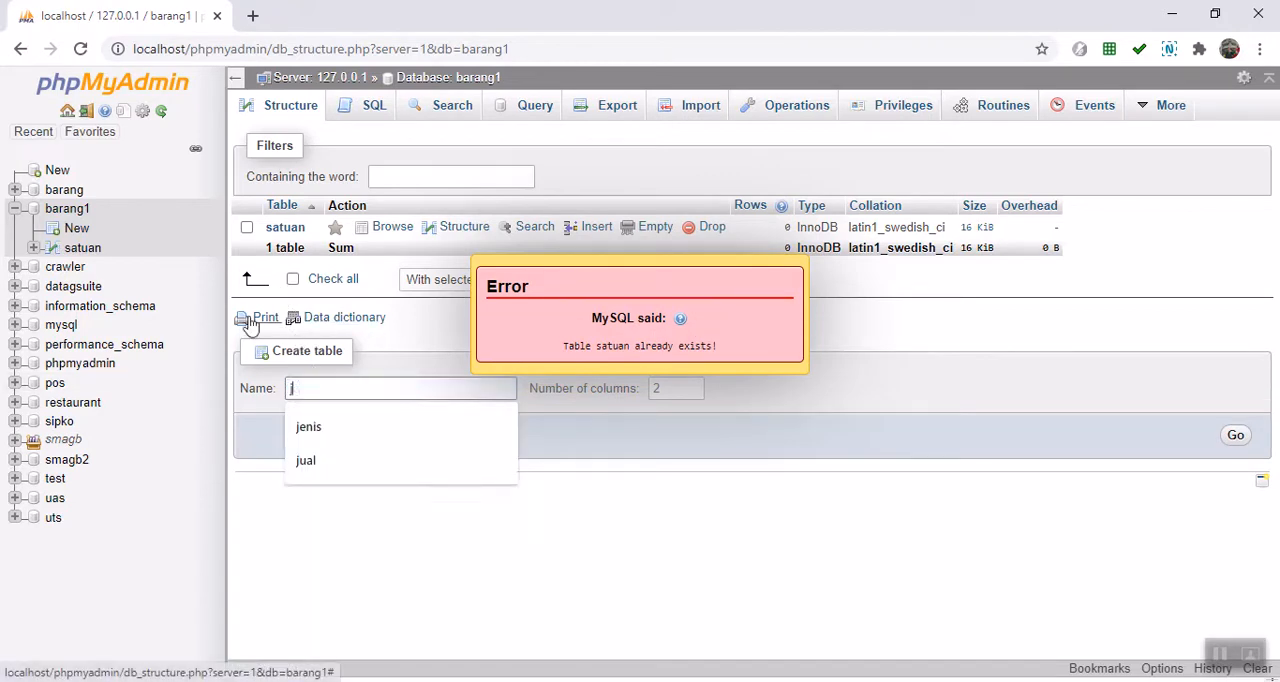
{"action": "type", "text": "enis"}
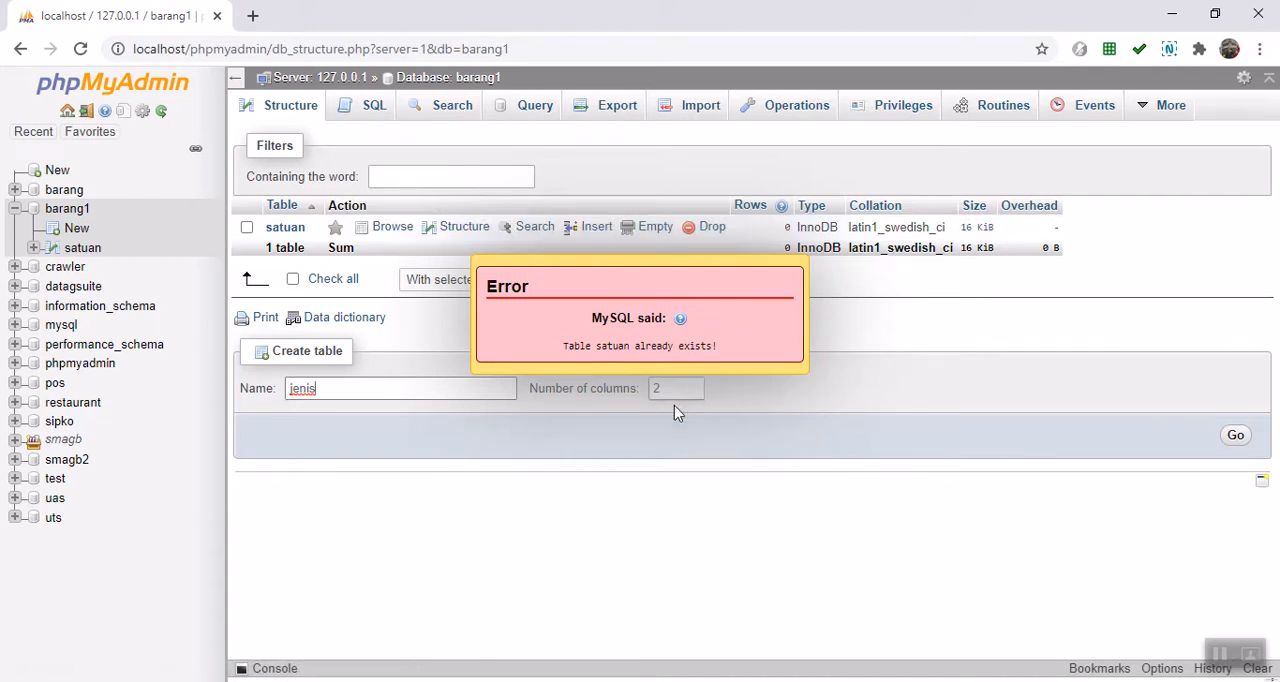
{"action": "left_click", "coordinate": [1236, 436]}
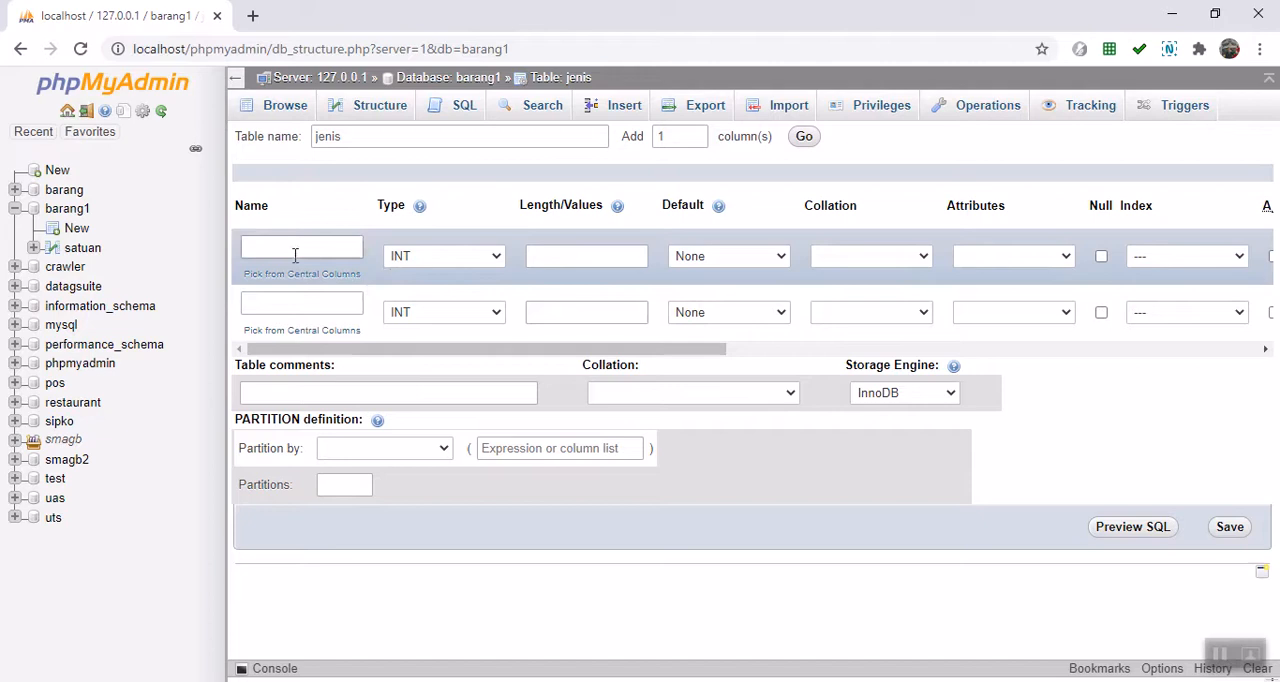
Step: Name the jenis table's two columns kodejenis and keterangan
{"action": "left_click", "coordinate": [293, 248]}
{"action": "type", "text": "kodejenis"}
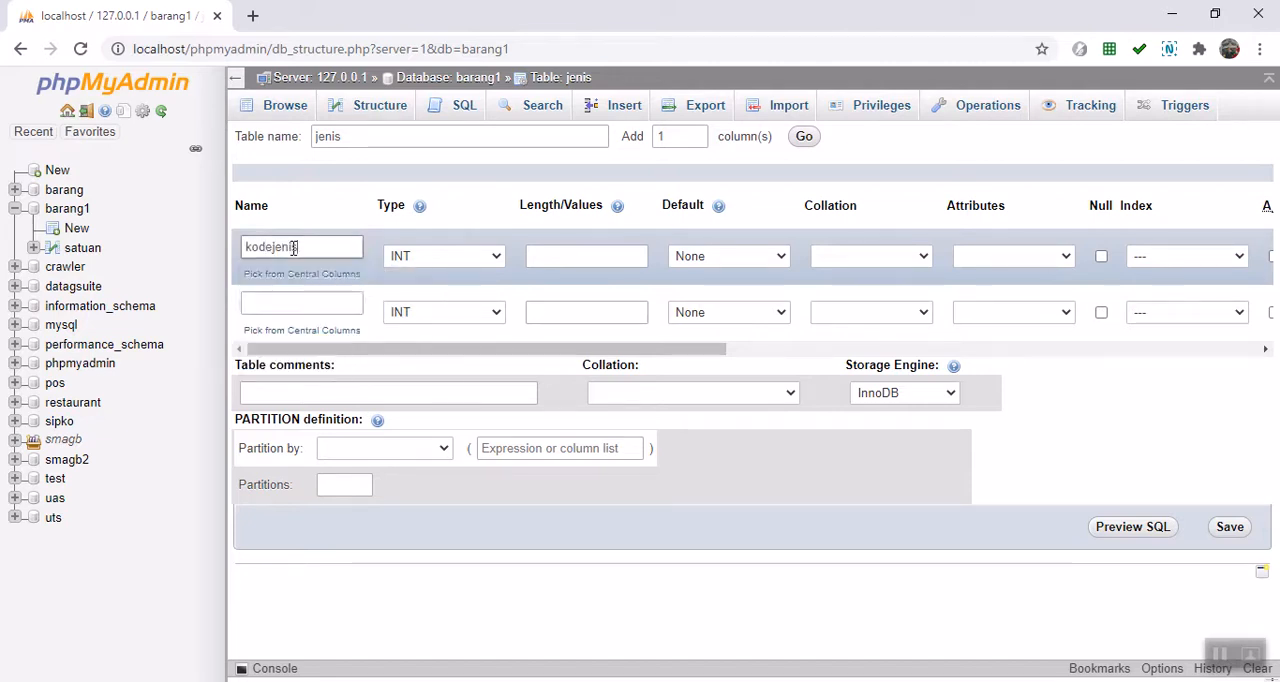
{"action": "left_click", "coordinate": [292, 303]}
{"action": "type", "text": "k"}
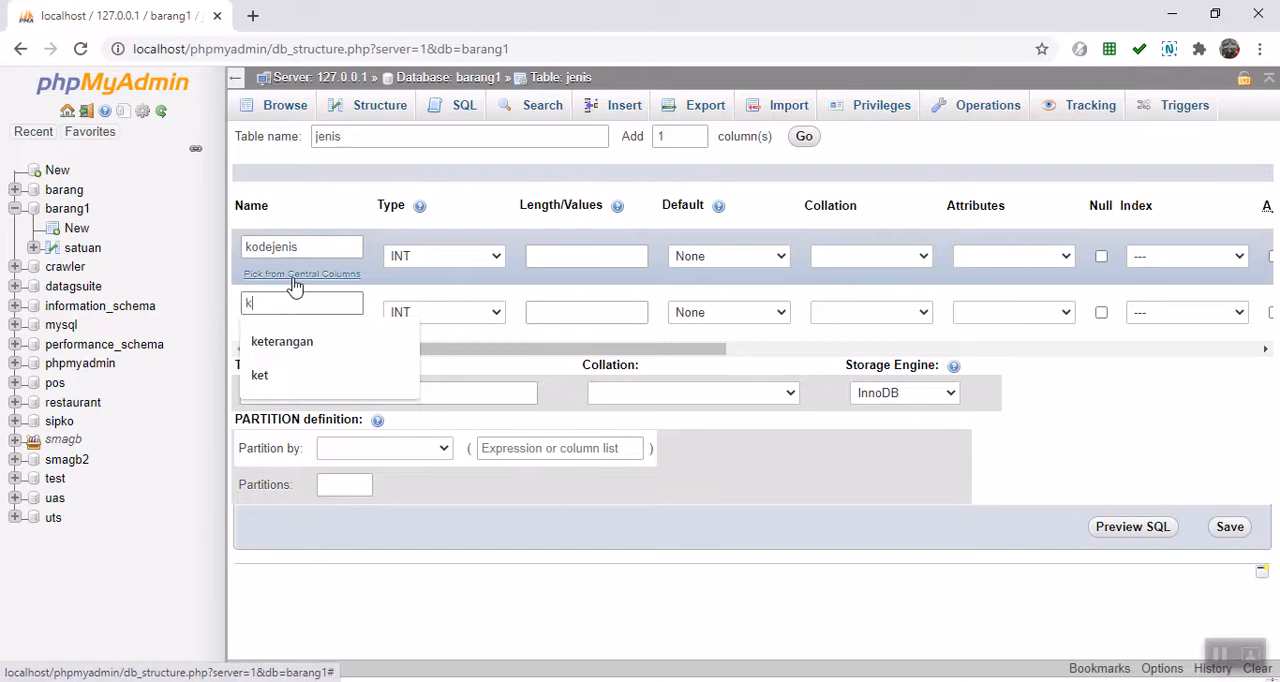
{"action": "type", "text": "ete"}
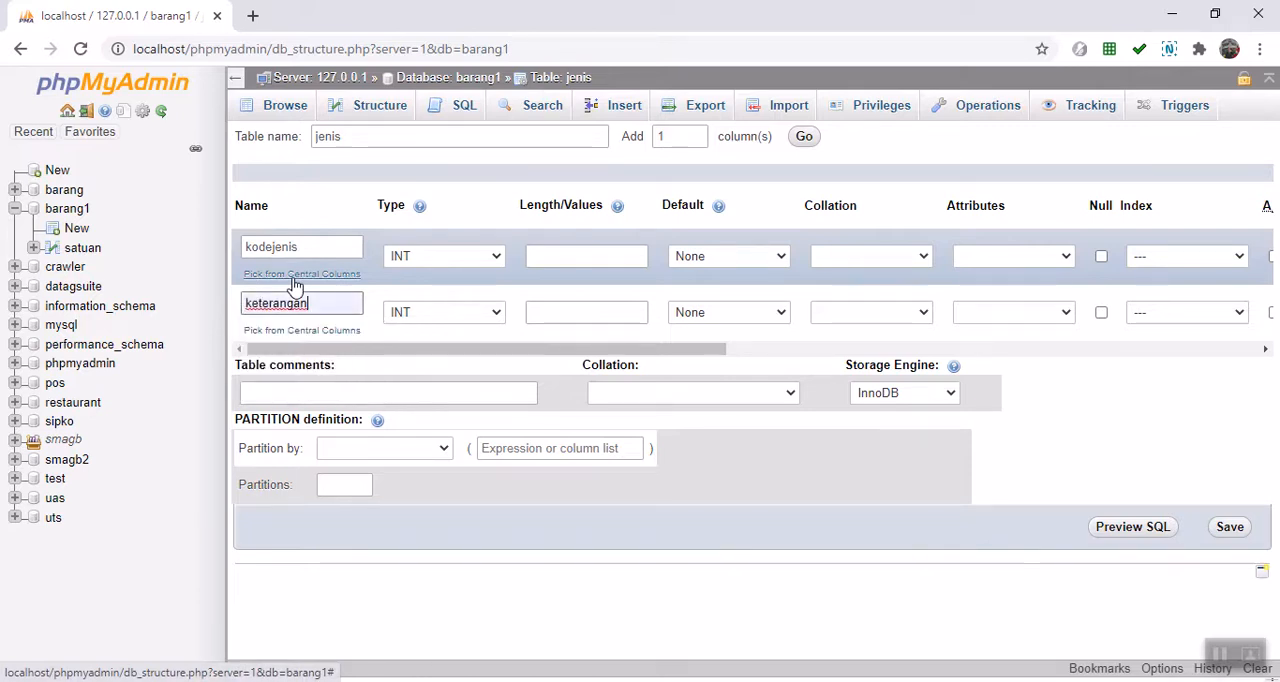
Step: Set both jenis columns to VARCHAR, with length 5 for kodejenis and 50 for keterangan
{"action": "left_click", "coordinate": [494, 257]}
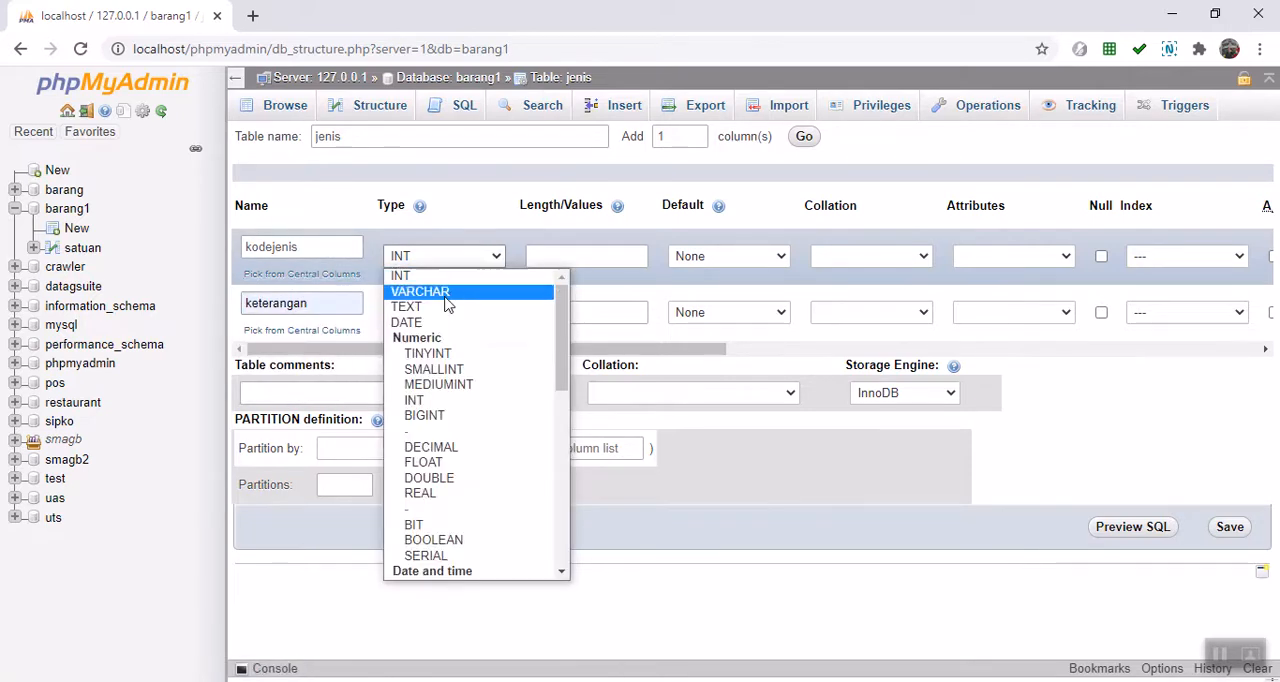
{"action": "left_click", "coordinate": [455, 291]}
{"action": "left_click", "coordinate": [484, 315]}
{"action": "left_click", "coordinate": [447, 349]}
{"action": "left_click", "coordinate": [557, 258]}
{"action": "type", "text": "5"}
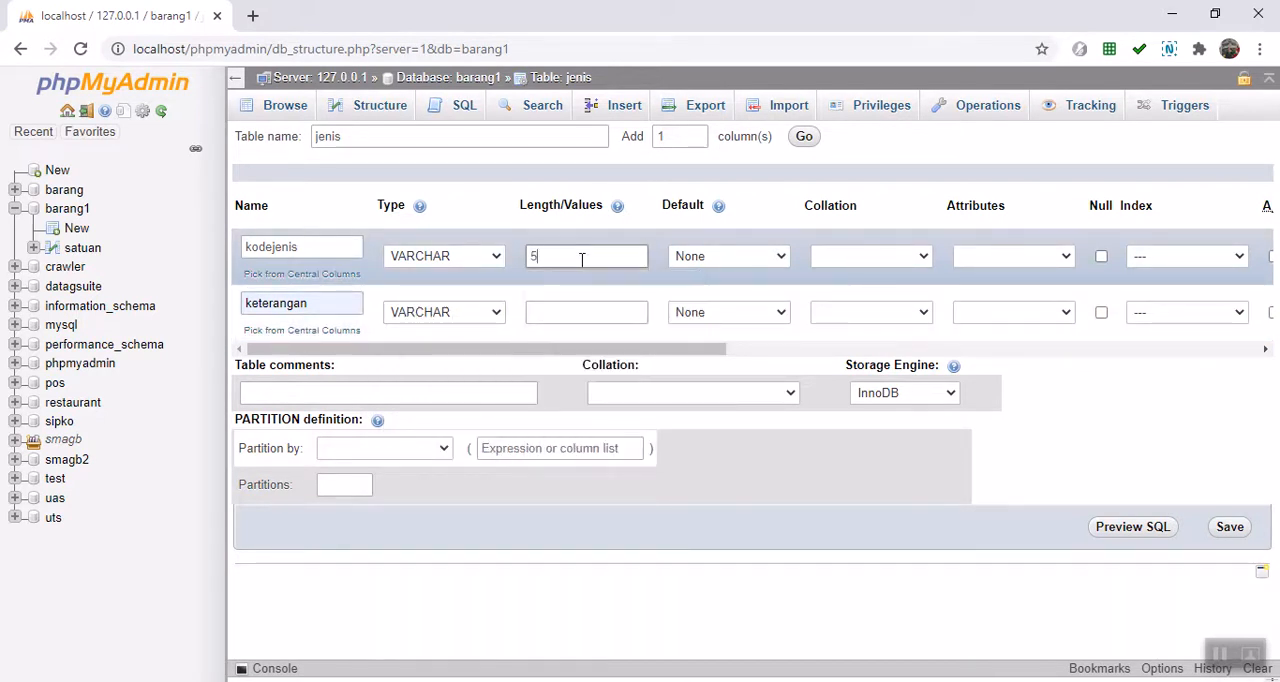
{"action": "left_click", "coordinate": [591, 316]}
{"action": "type", "text": "50"}
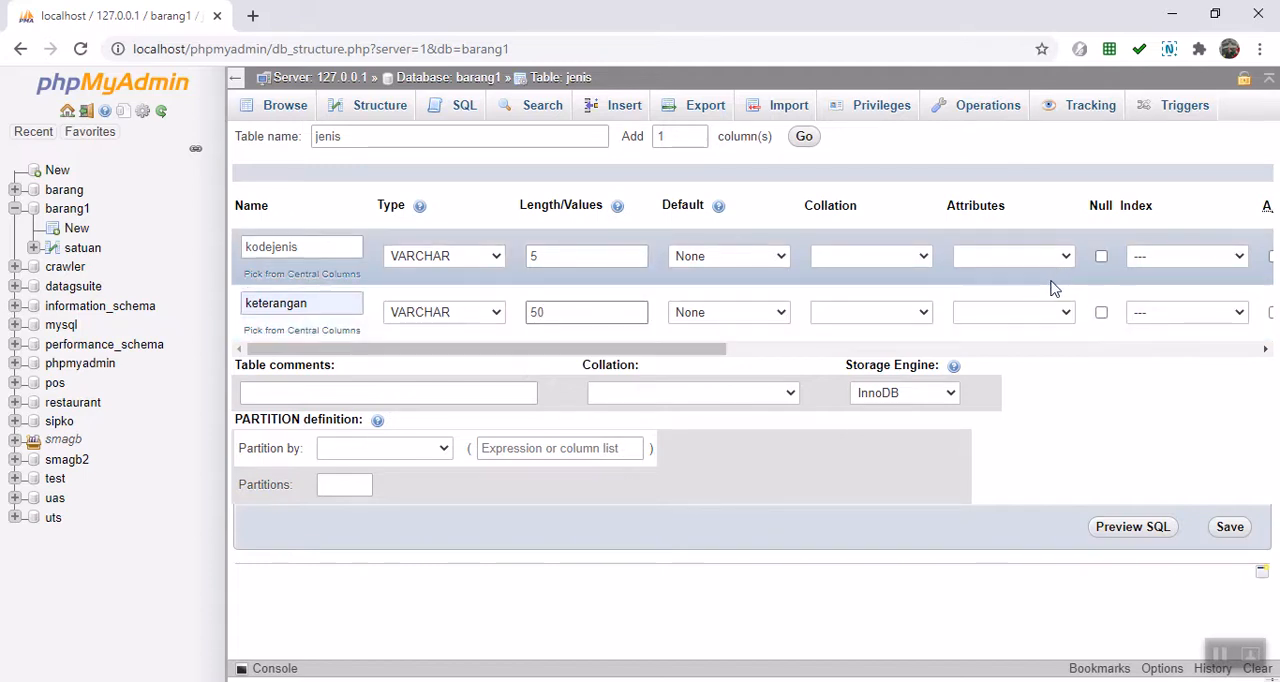
Step: Make kodejenis the PRIMARY index and save the jenis table
{"action": "left_click", "coordinate": [1212, 256]}
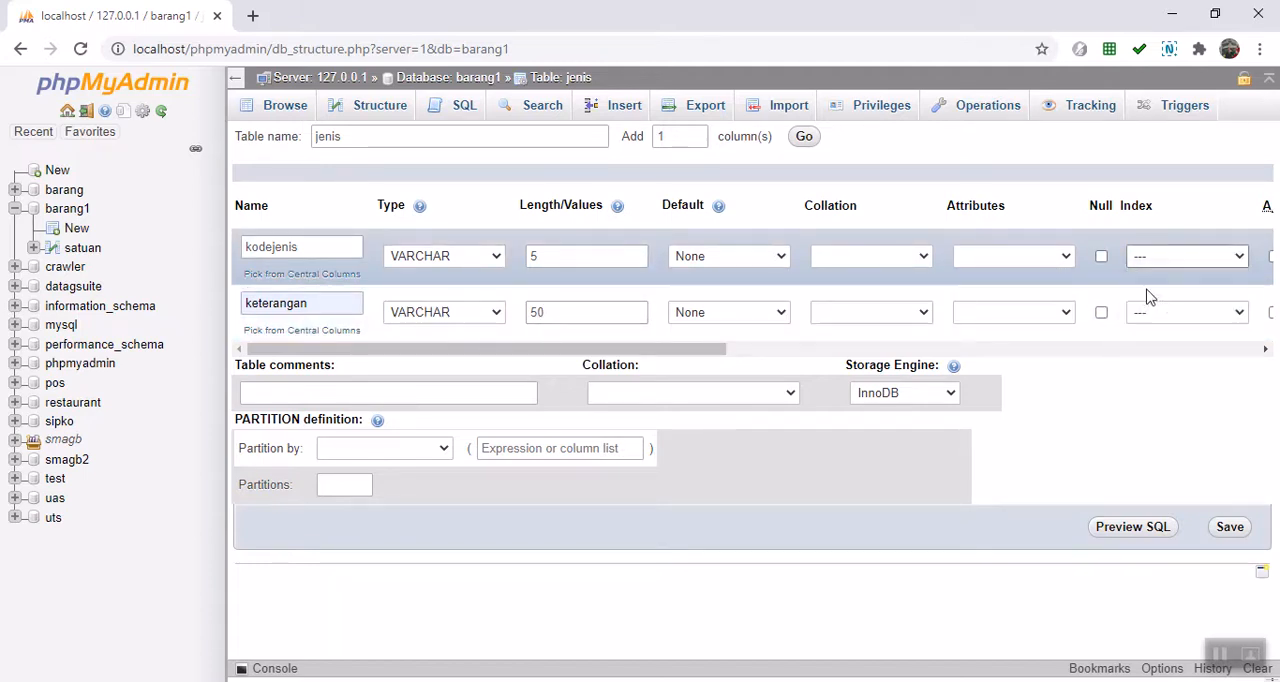
{"action": "left_click", "coordinate": [1162, 292]}
{"action": "left_click", "coordinate": [739, 492]}
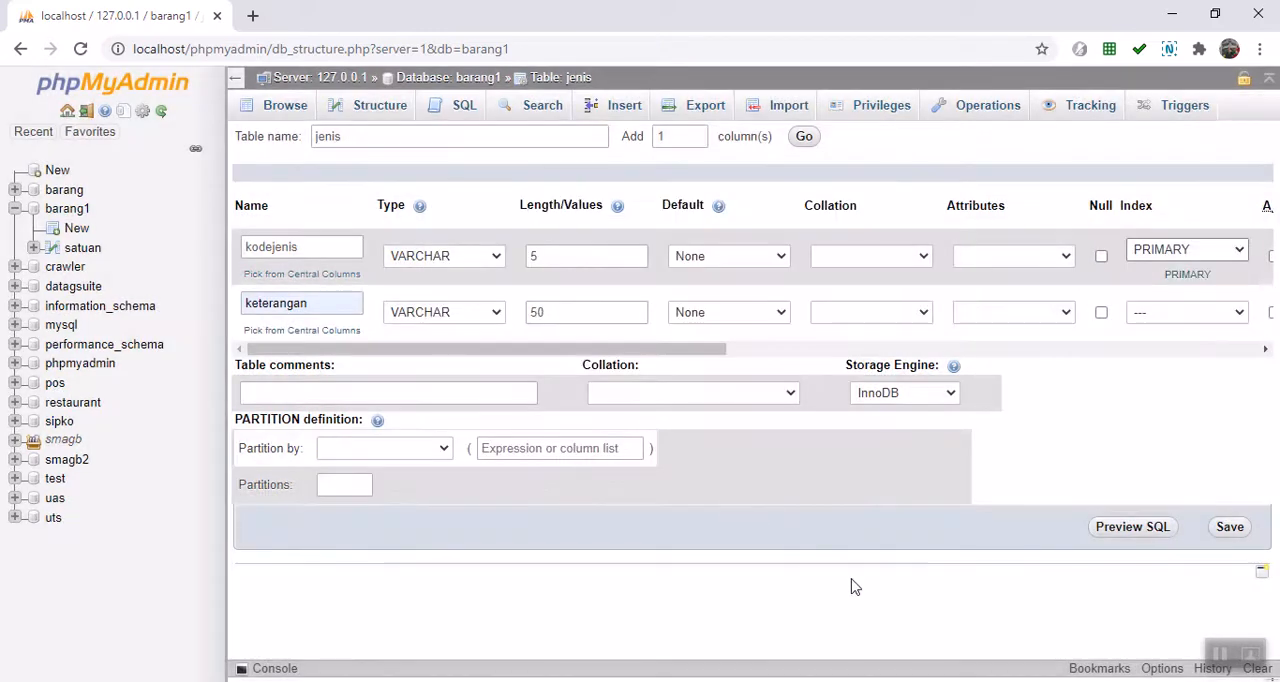
{"action": "left_click", "coordinate": [1231, 530]}
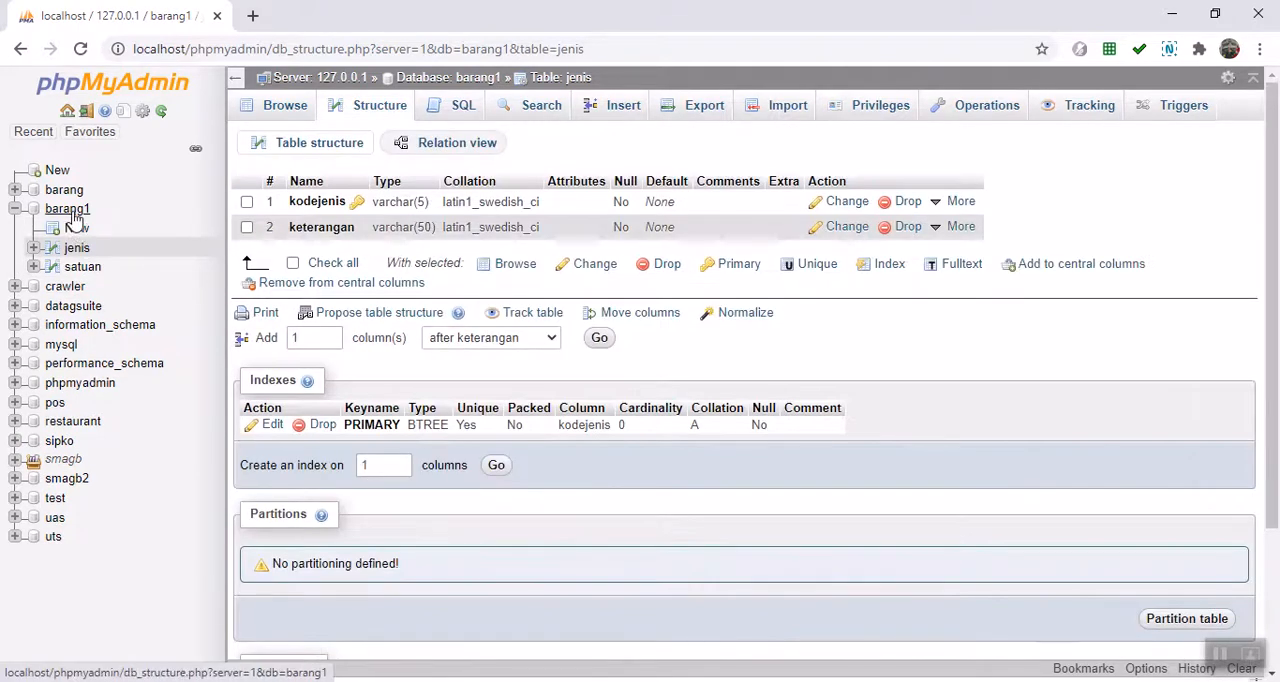
Step: Create a new table named barang with 10 columns in the barang1 database
{"action": "left_click", "coordinate": [72, 212]}
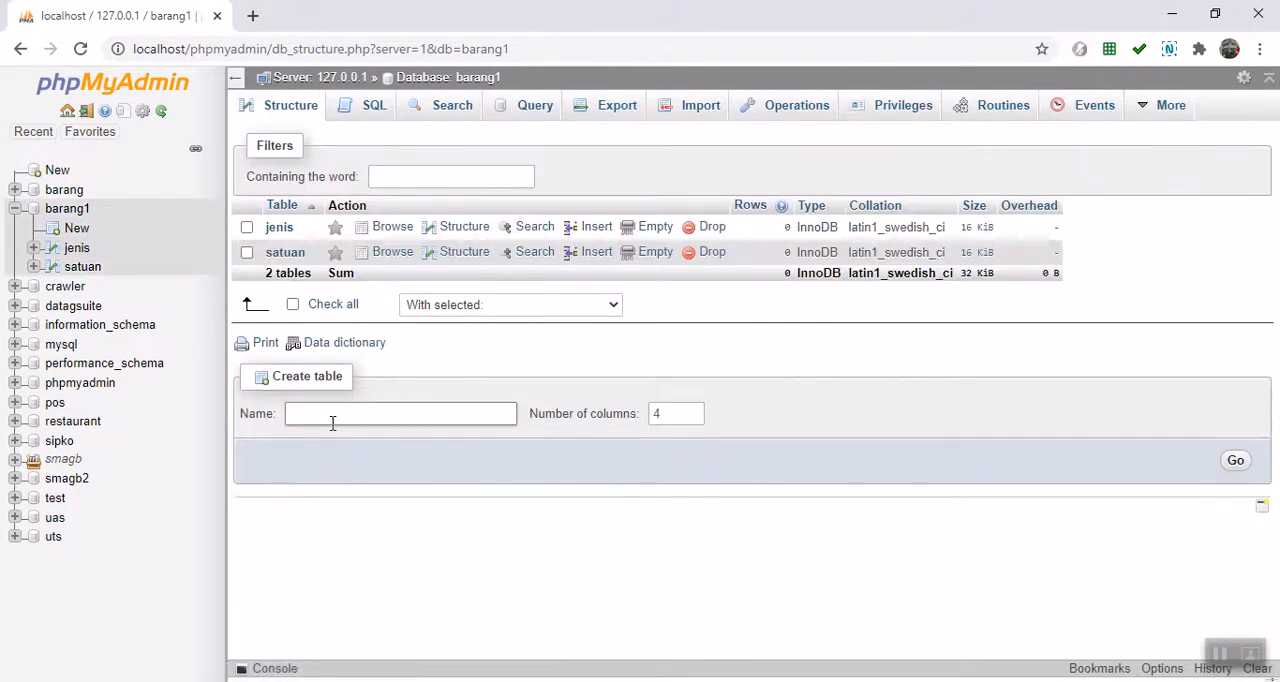
{"action": "left_click", "coordinate": [333, 422]}
{"action": "left_click", "coordinate": [343, 487]}
{"action": "left_click", "coordinate": [693, 411]}
{"action": "left_click", "coordinate": [693, 411]}
{"action": "left_click", "coordinate": [693, 411]}
{"action": "left_click", "coordinate": [1237, 460]}
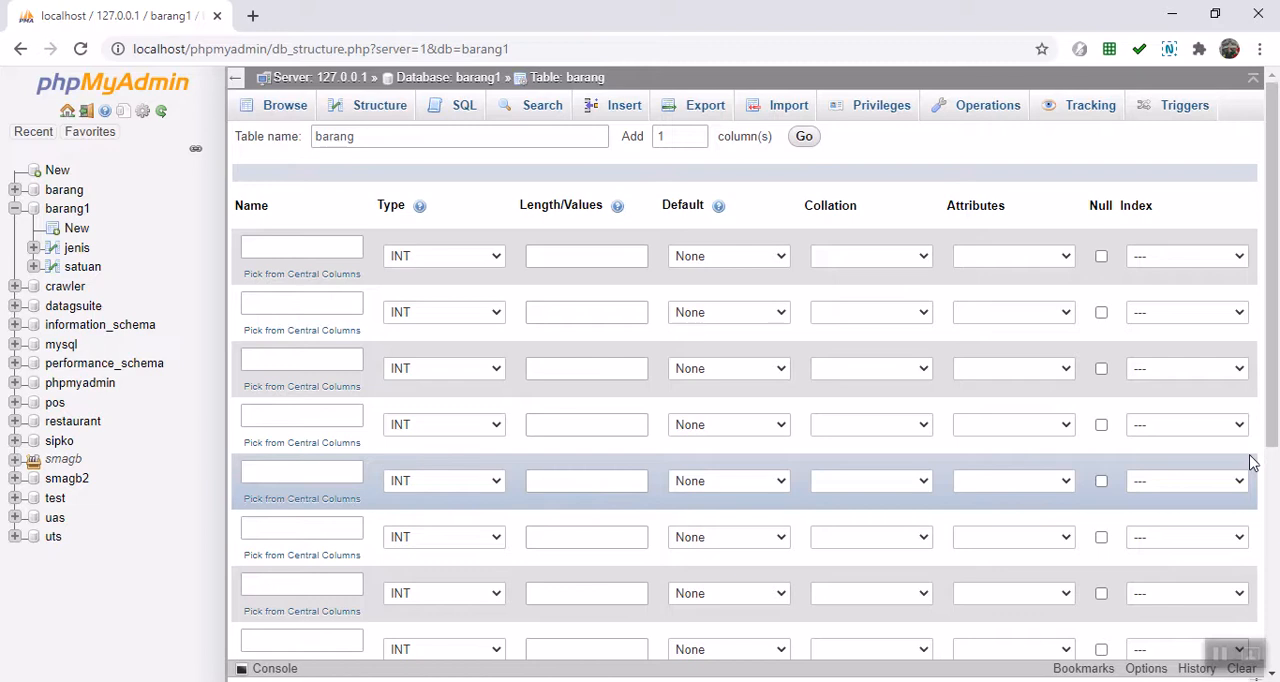
Step: Name the first two barang columns kodebarang and namabarang
{"action": "left_click", "coordinate": [274, 251]}
{"action": "type", "text": "k"}
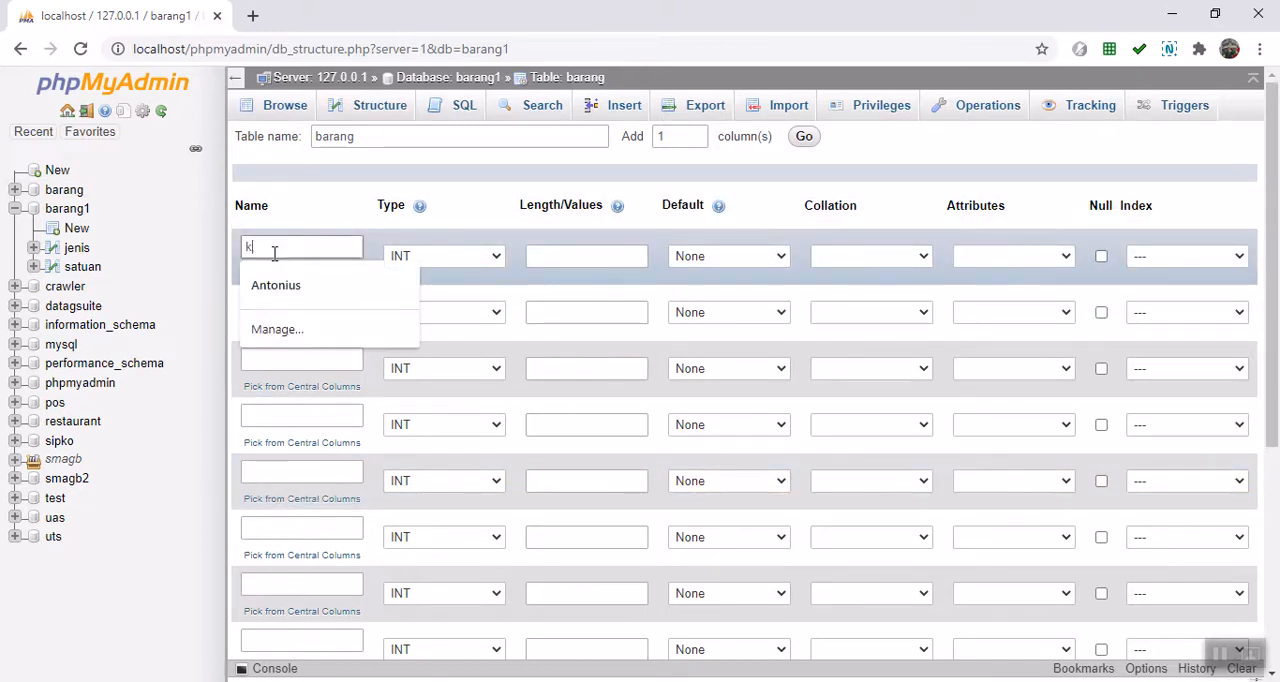
{"action": "type", "text": "o"}
{"action": "key", "text": "Down"}
{"action": "key", "text": "Down"}
{"action": "key", "text": "Down"}
{"action": "key", "text": "Return"}
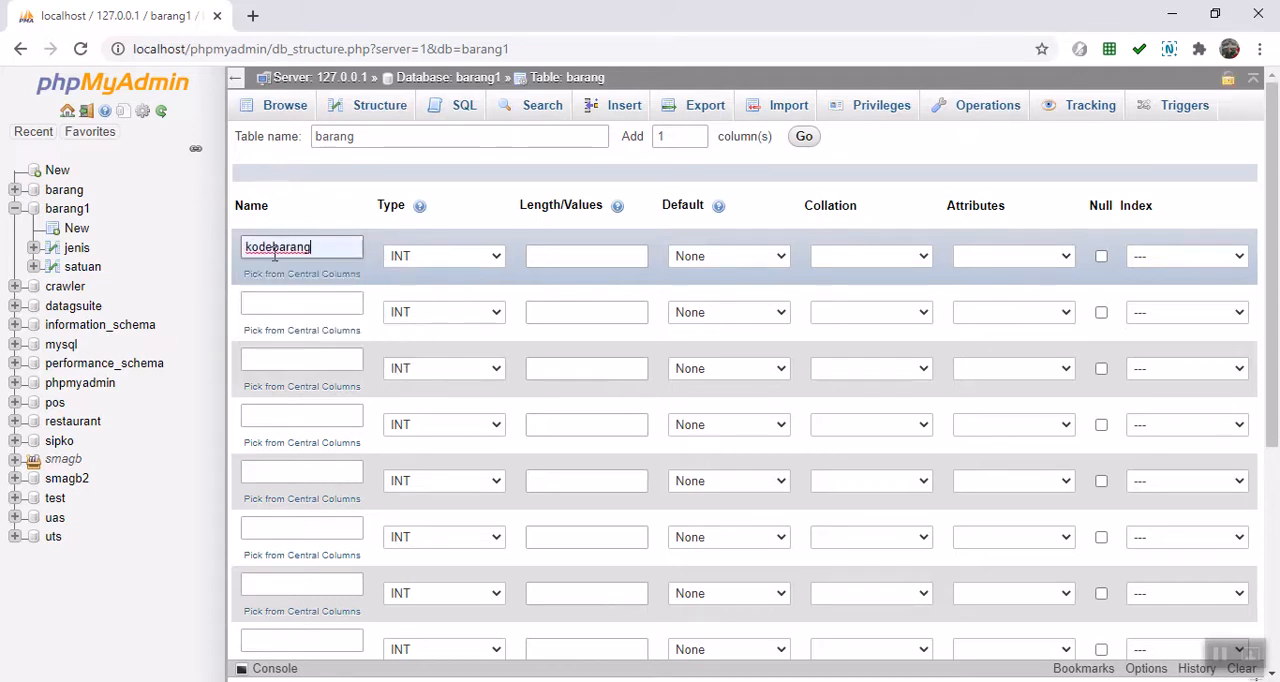
{"action": "left_click", "coordinate": [286, 300]}
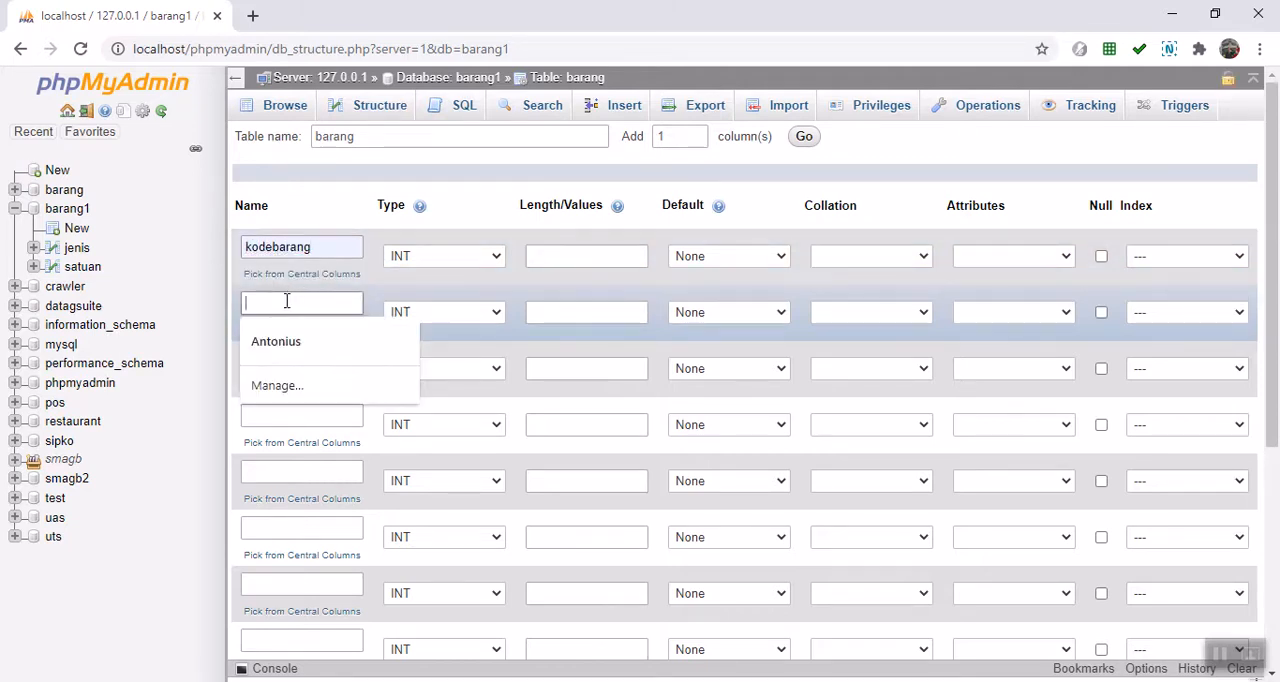
{"action": "type", "text": "n"}
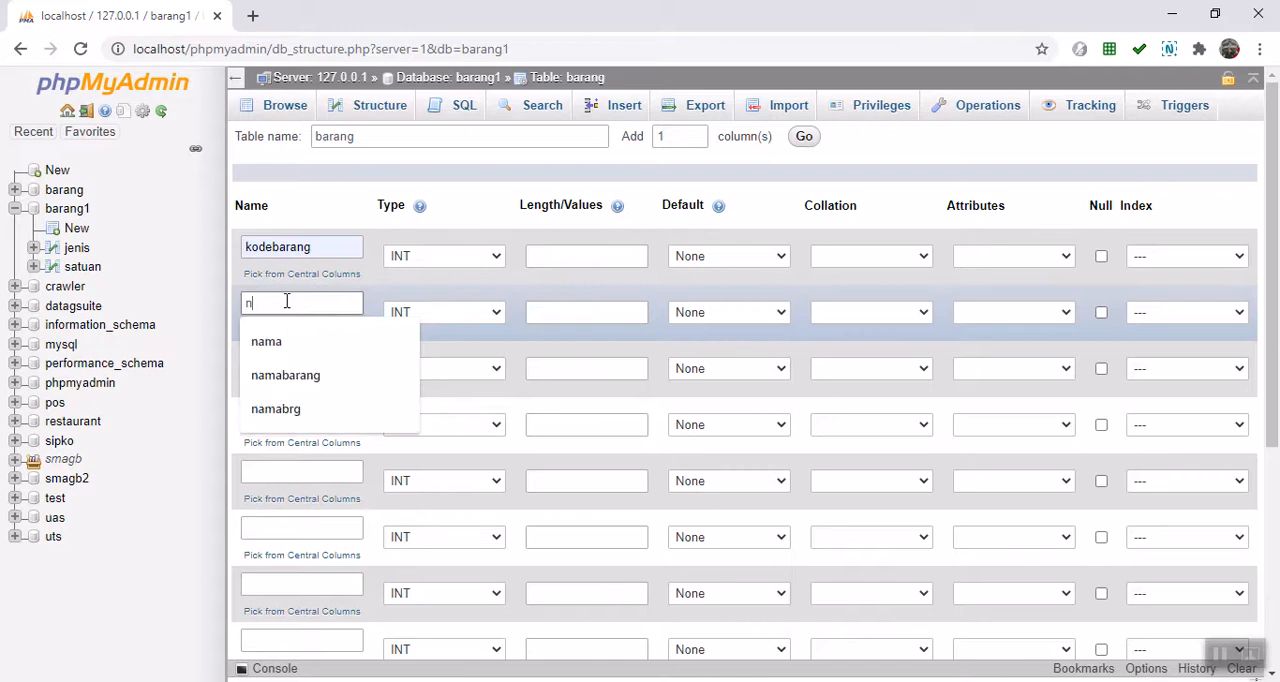
{"action": "key", "text": "Down"}
{"action": "key", "text": "Down"}
{"action": "key", "text": "Return"}
Step: Name the third and fourth columns satuanb and satuank
{"action": "left_click", "coordinate": [289, 358]}
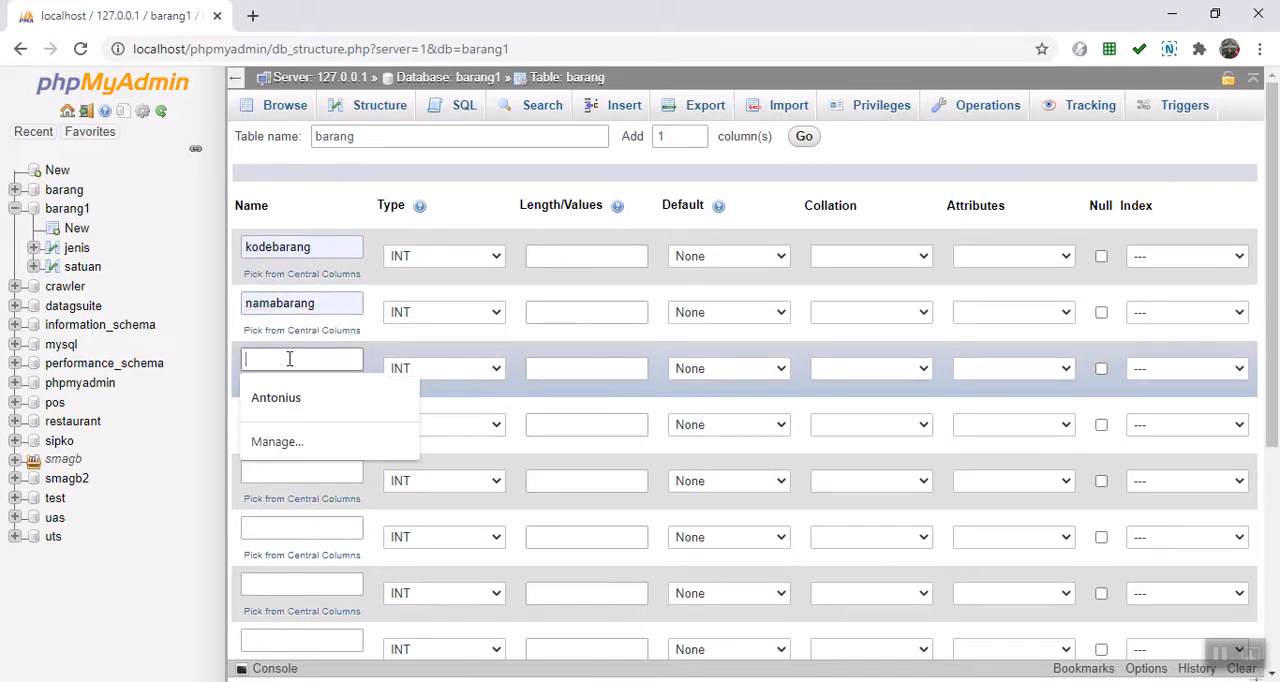
{"action": "type", "text": "sa"}
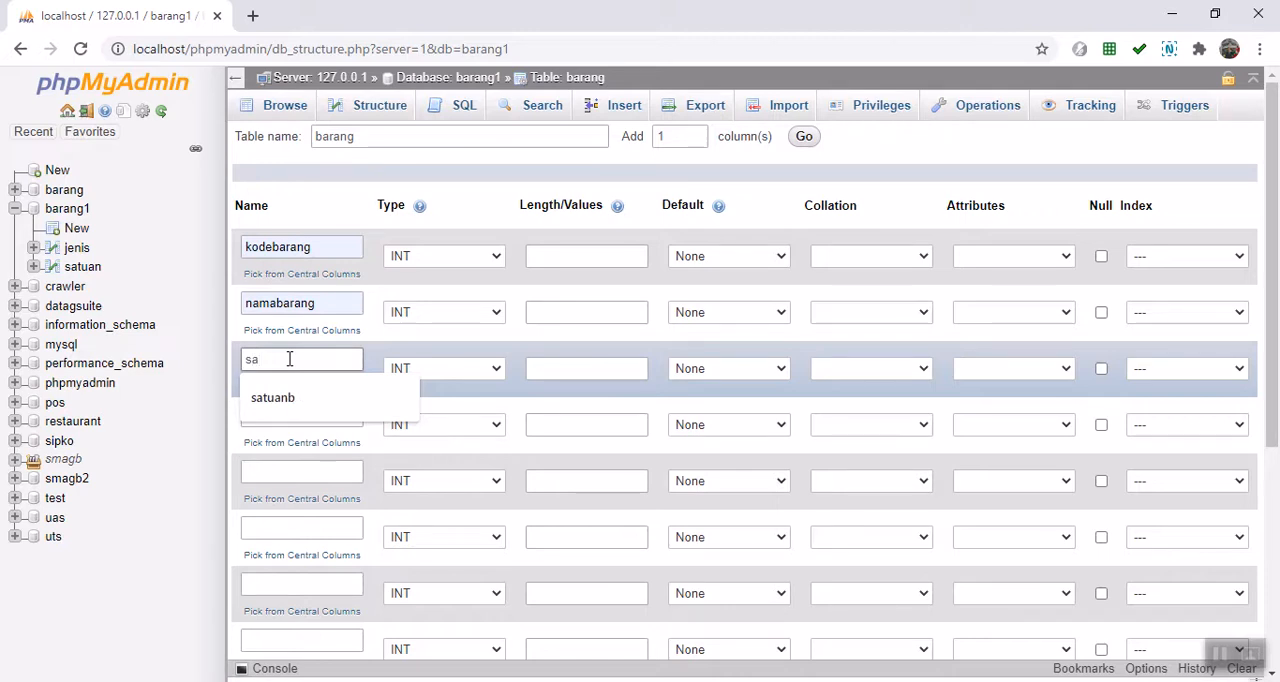
{"action": "key", "text": "Down"}
{"action": "key", "text": "Return"}
{"action": "left_click", "coordinate": [339, 412]}
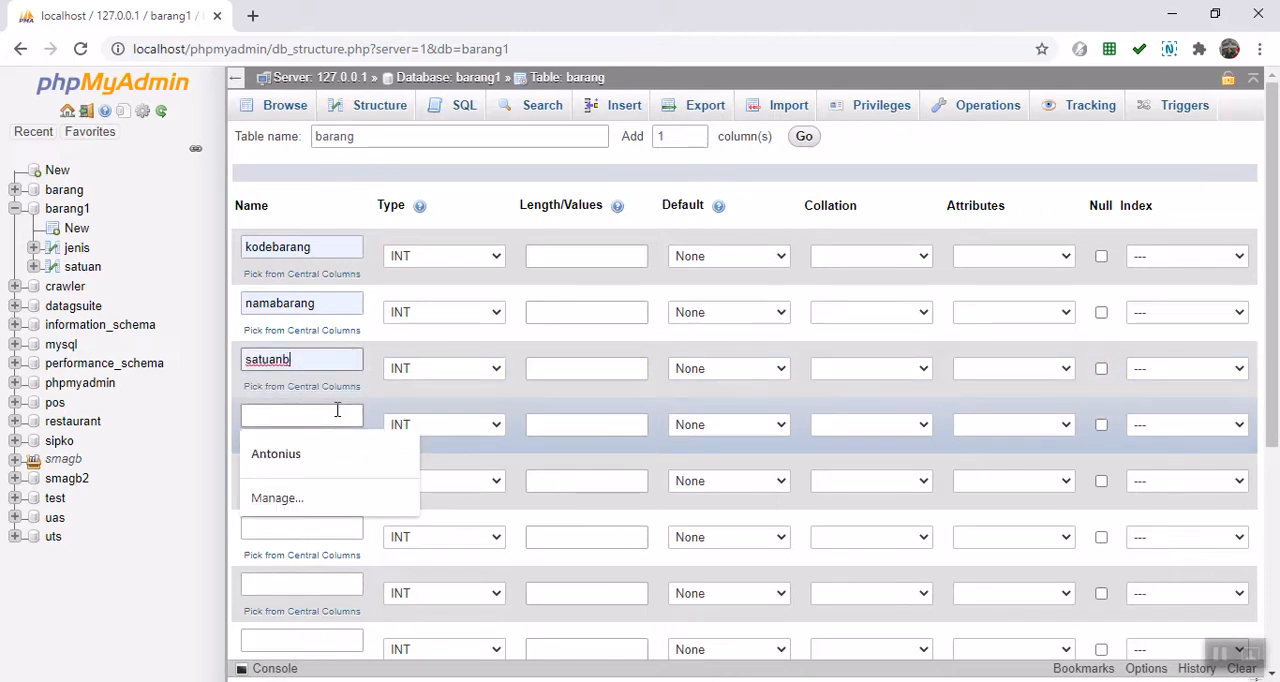
{"action": "type", "text": "satuan"}
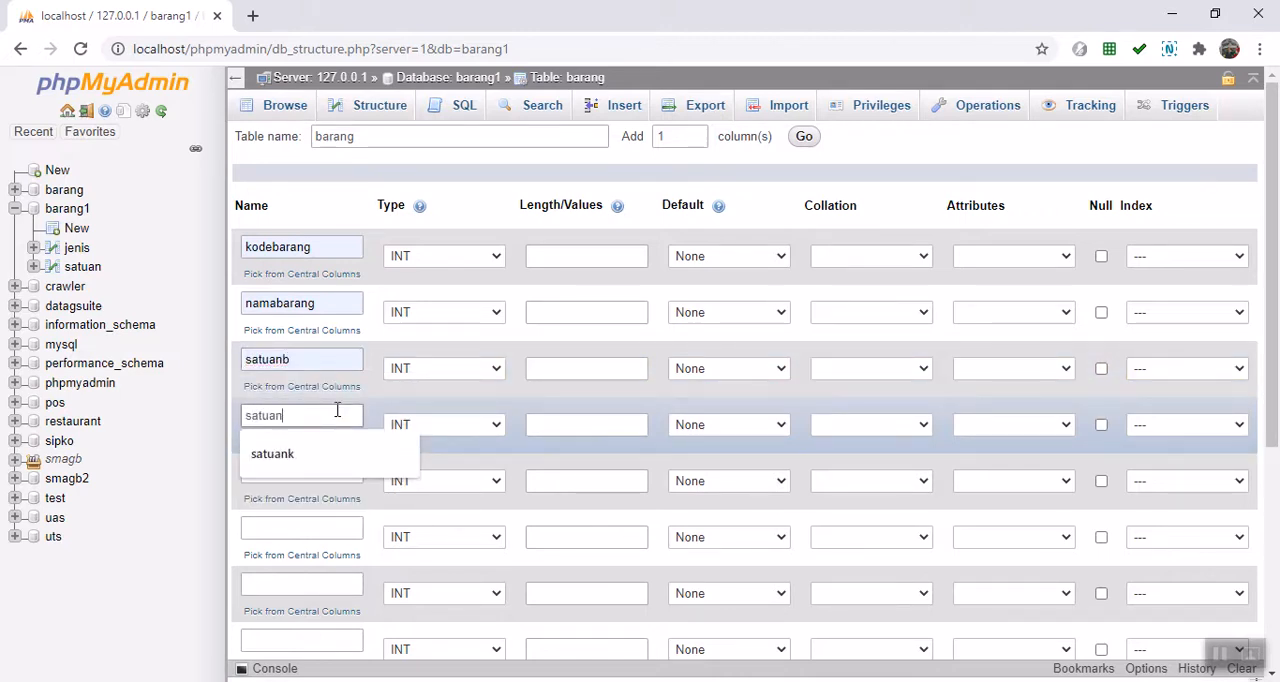
{"action": "type", "text": "k"}
Step: Name the next three columns hargabeli, hargajual and min
{"action": "left_click", "coordinate": [285, 467]}
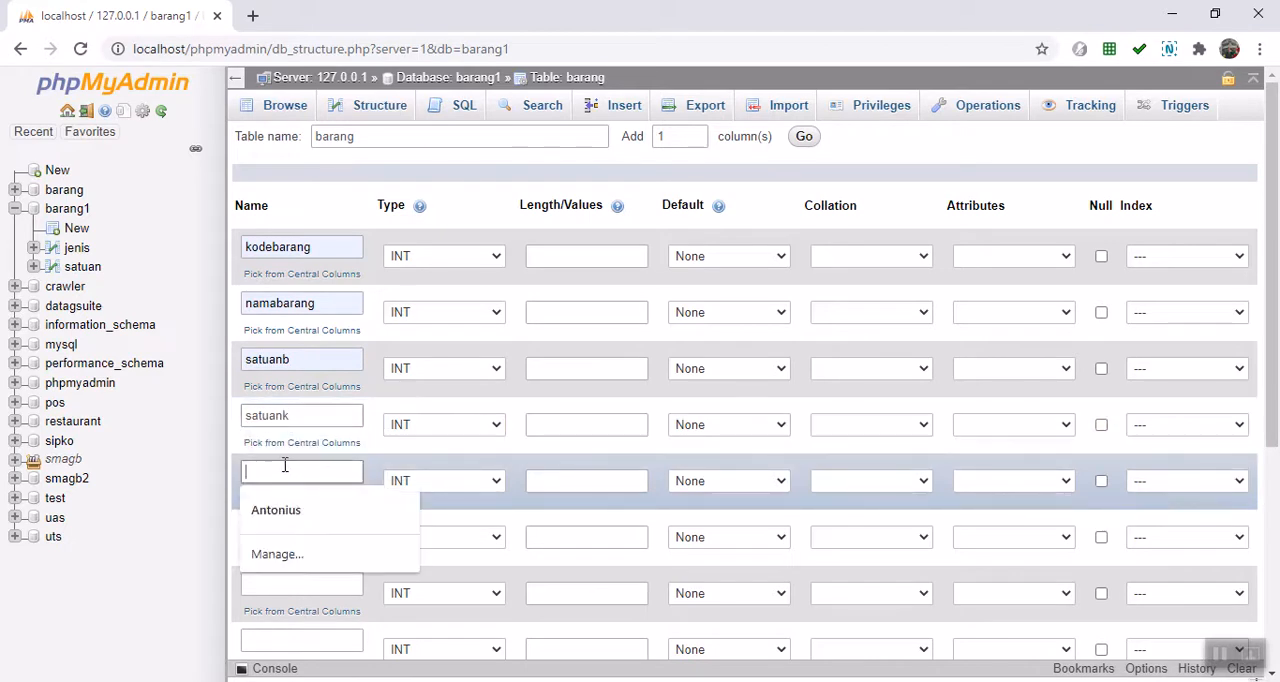
{"action": "type", "text": "hat"}
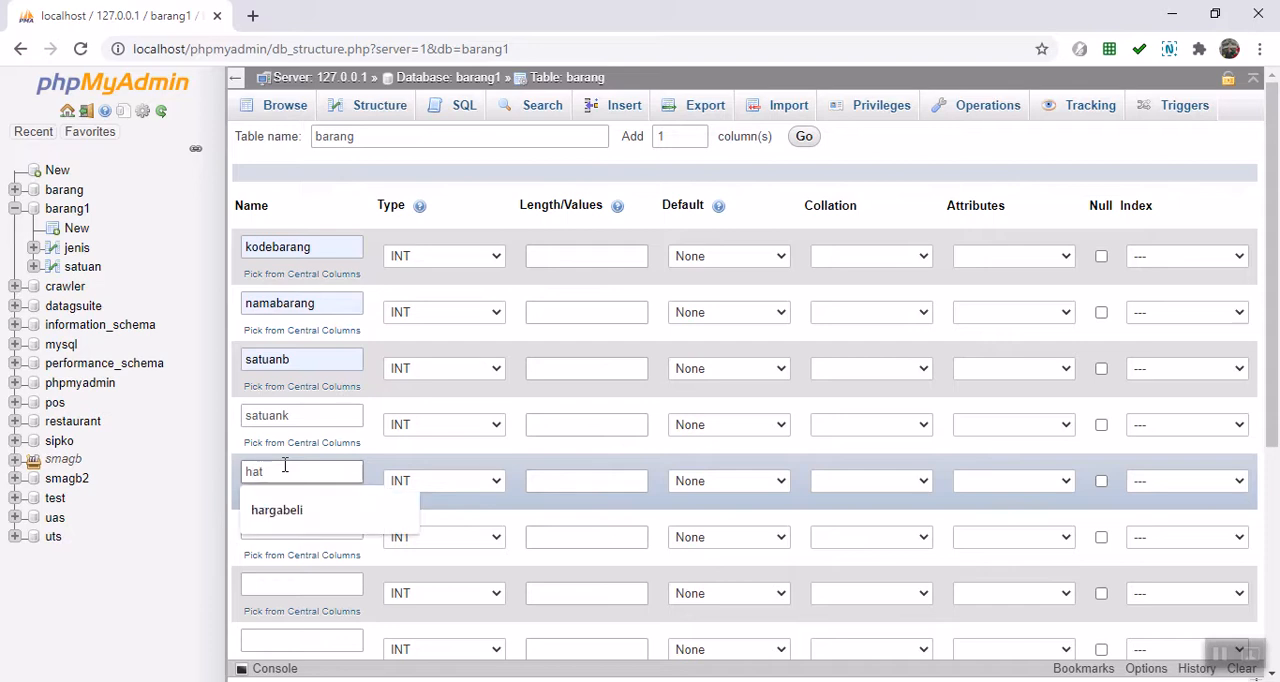
{"action": "key", "text": "Down"}
{"action": "key", "text": "Return"}
{"action": "left_click", "coordinate": [270, 530]}
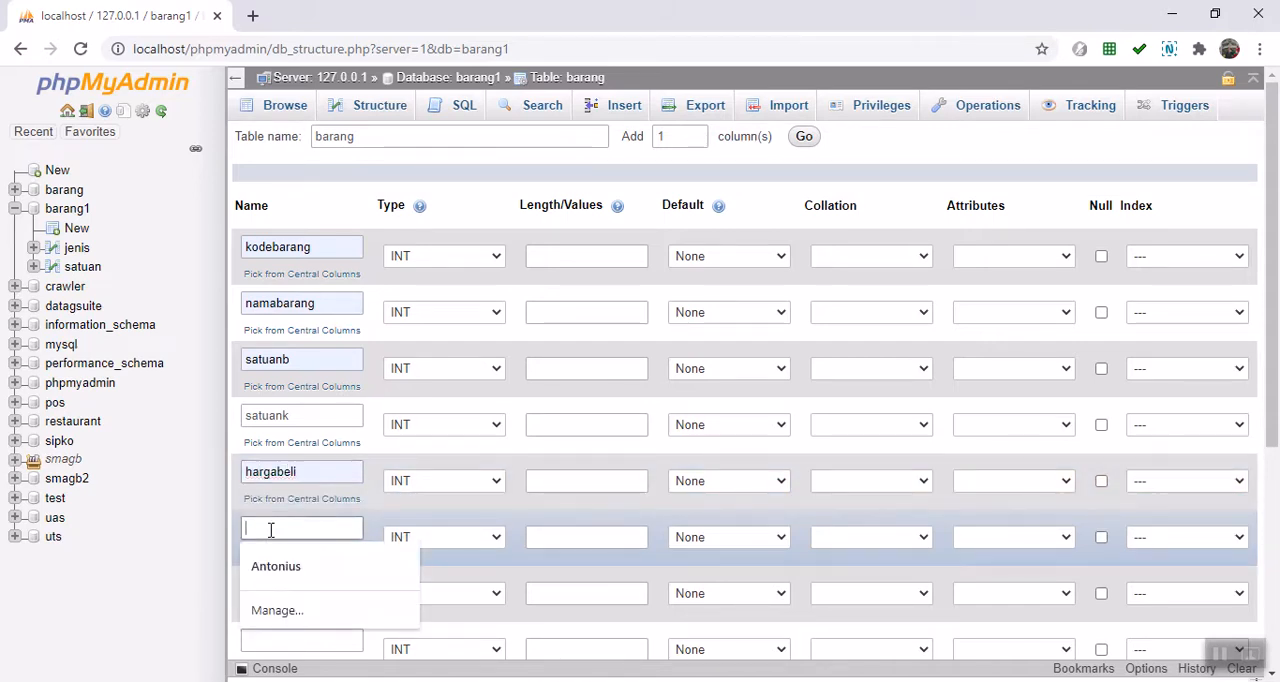
{"action": "type", "text": "h"}
{"action": "key", "text": "Down"}
{"action": "key", "text": "Return"}
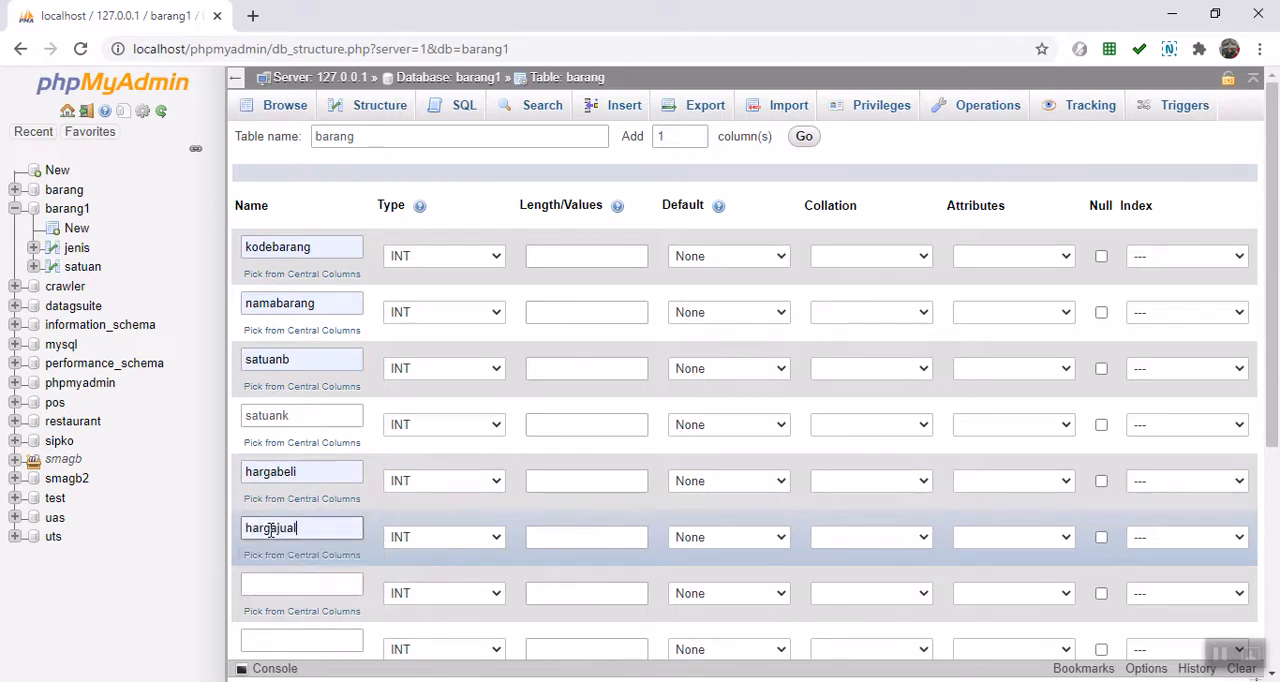
{"action": "left_click", "coordinate": [280, 585]}
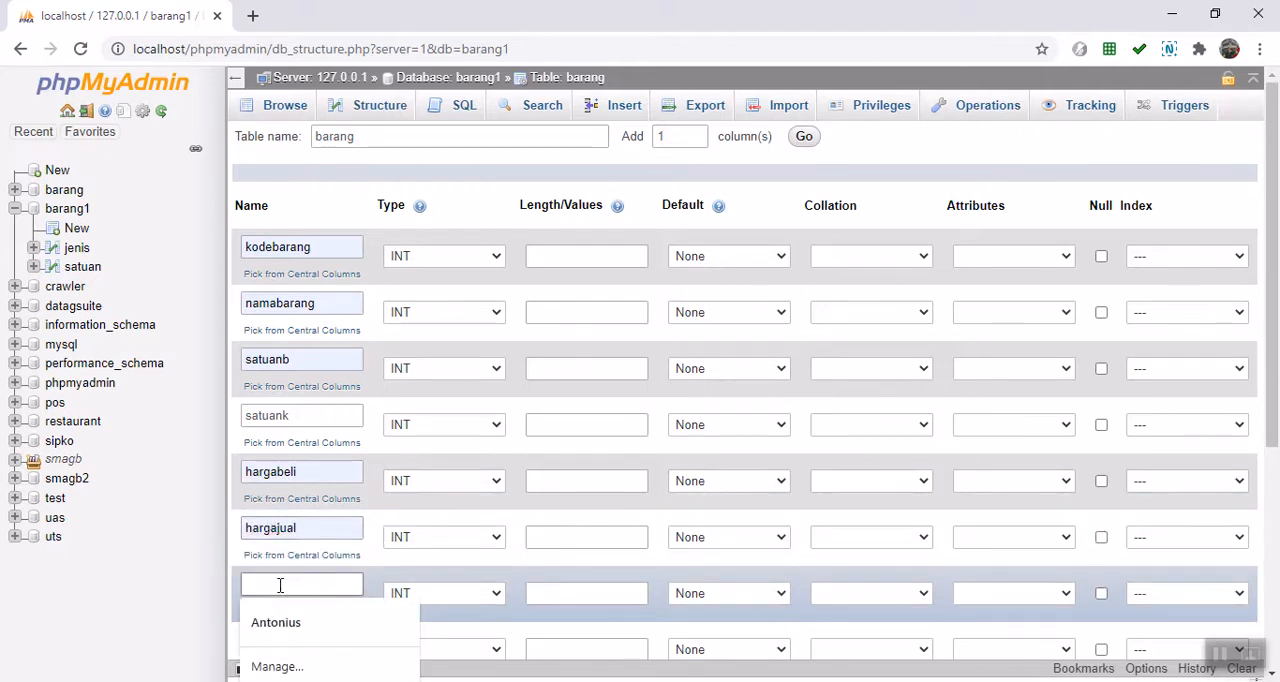
{"action": "type", "text": "min"}
{"action": "scroll", "coordinate": [263, 617], "scroll_direction": "down", "scroll_amount": 4}
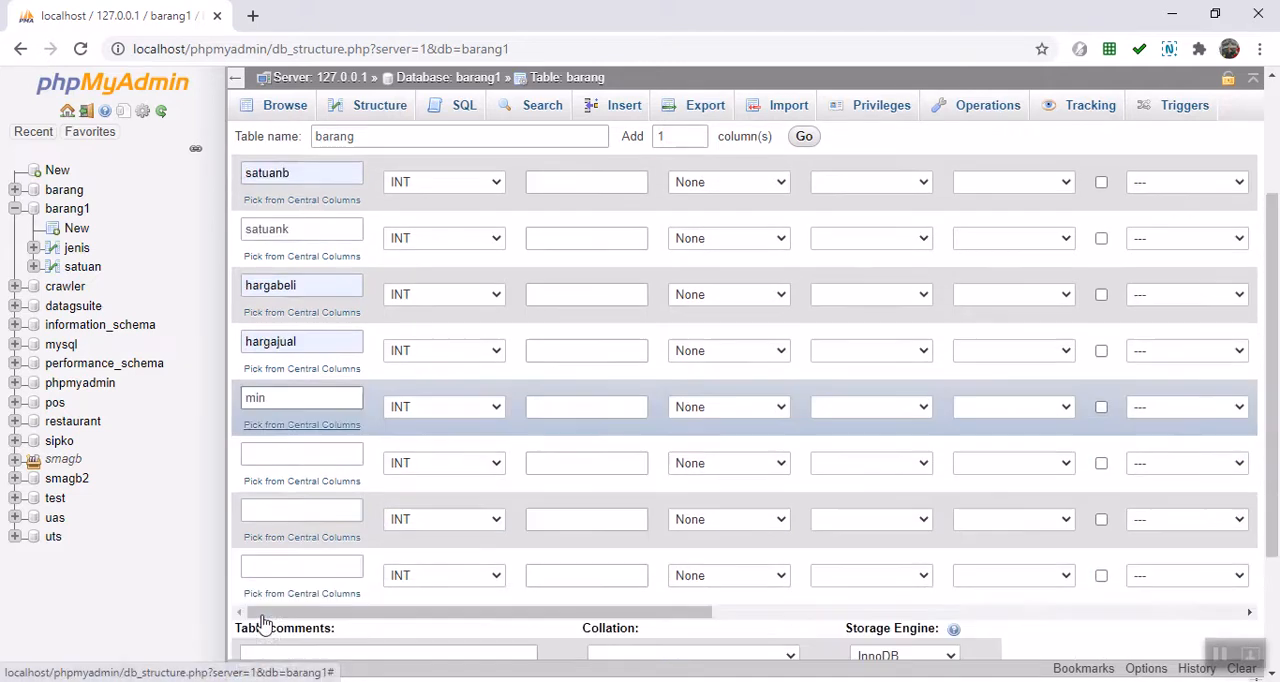
Step: Name the remaining columns stok, isi and kodejenis
{"action": "left_click", "coordinate": [292, 358]}
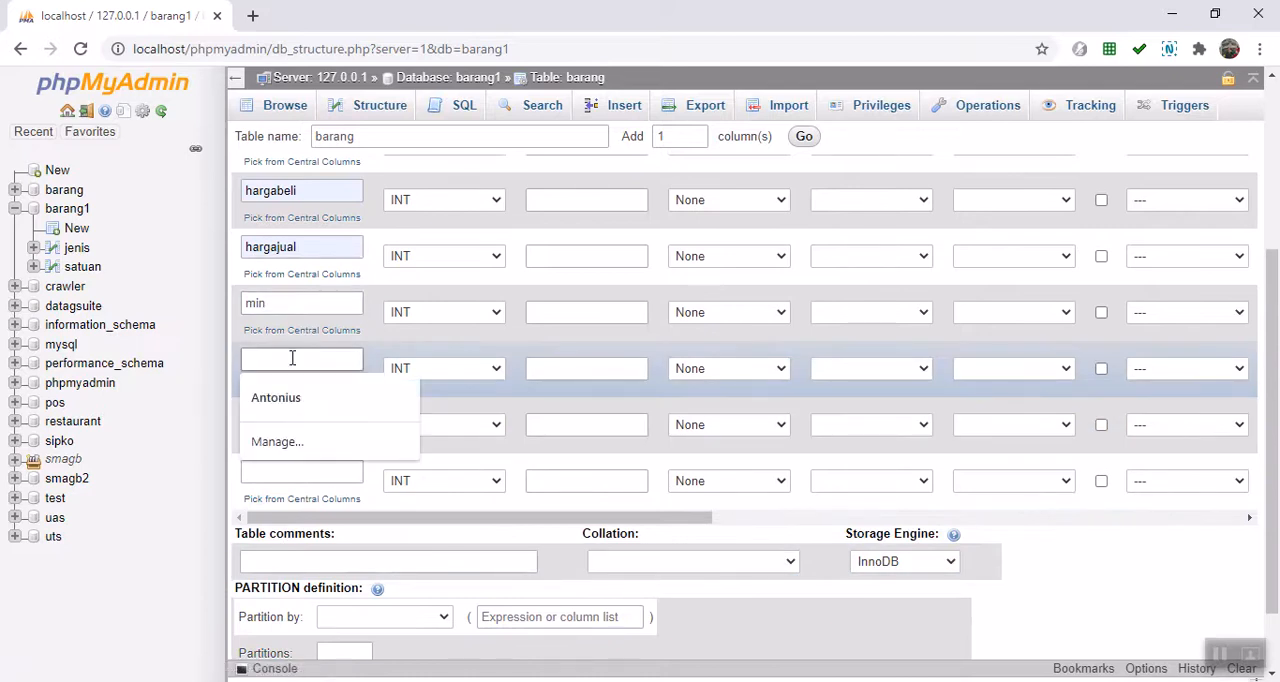
{"action": "type", "text": "stok"}
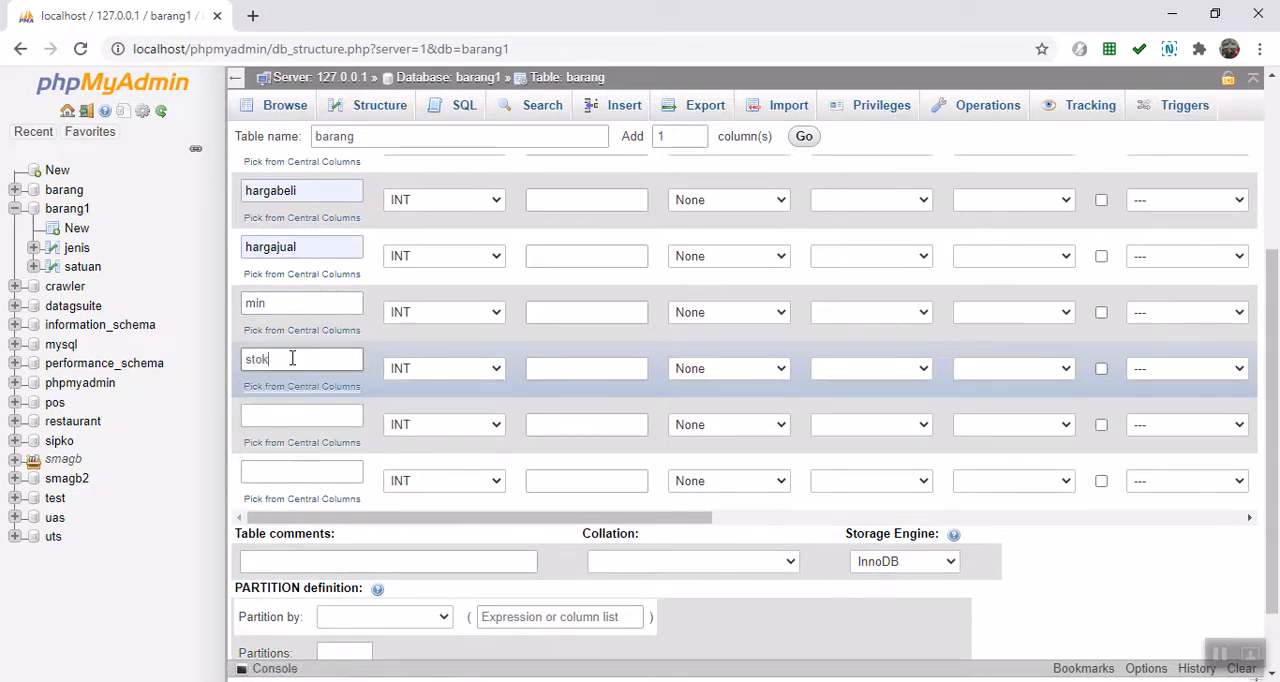
{"action": "left_click", "coordinate": [255, 415]}
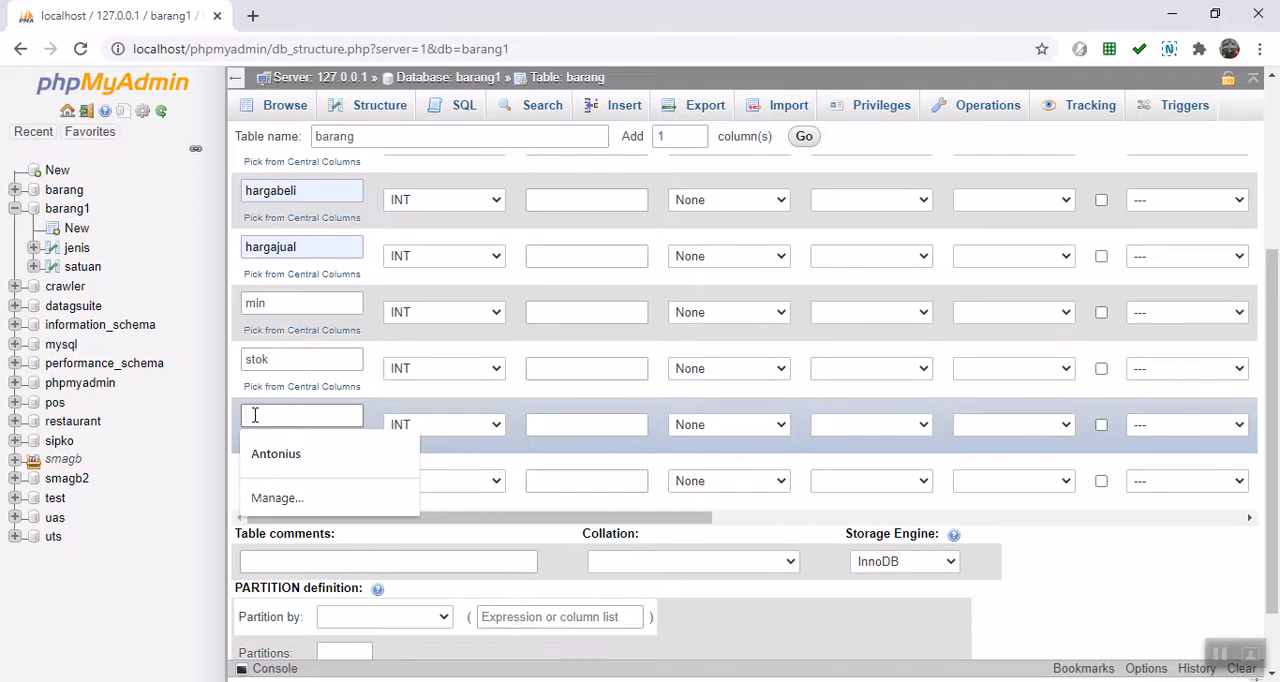
{"action": "type", "text": "isi"}
{"action": "left_click", "coordinate": [262, 476]}
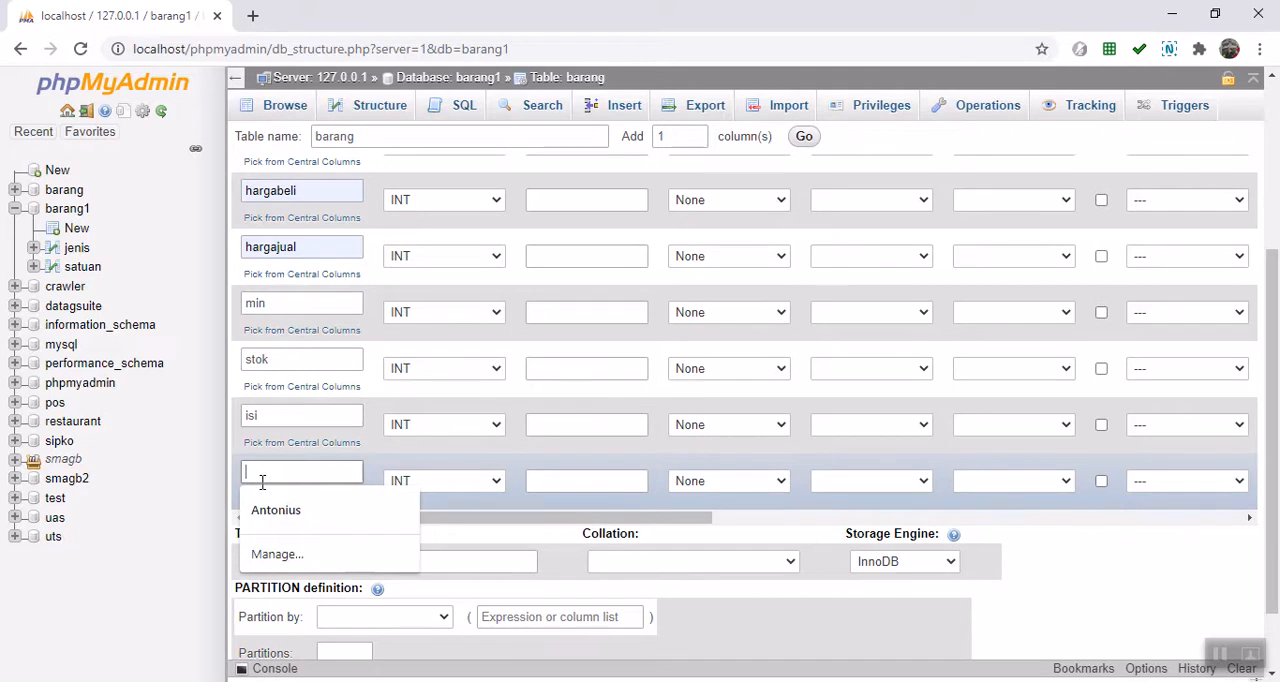
{"action": "type", "text": "ko"}
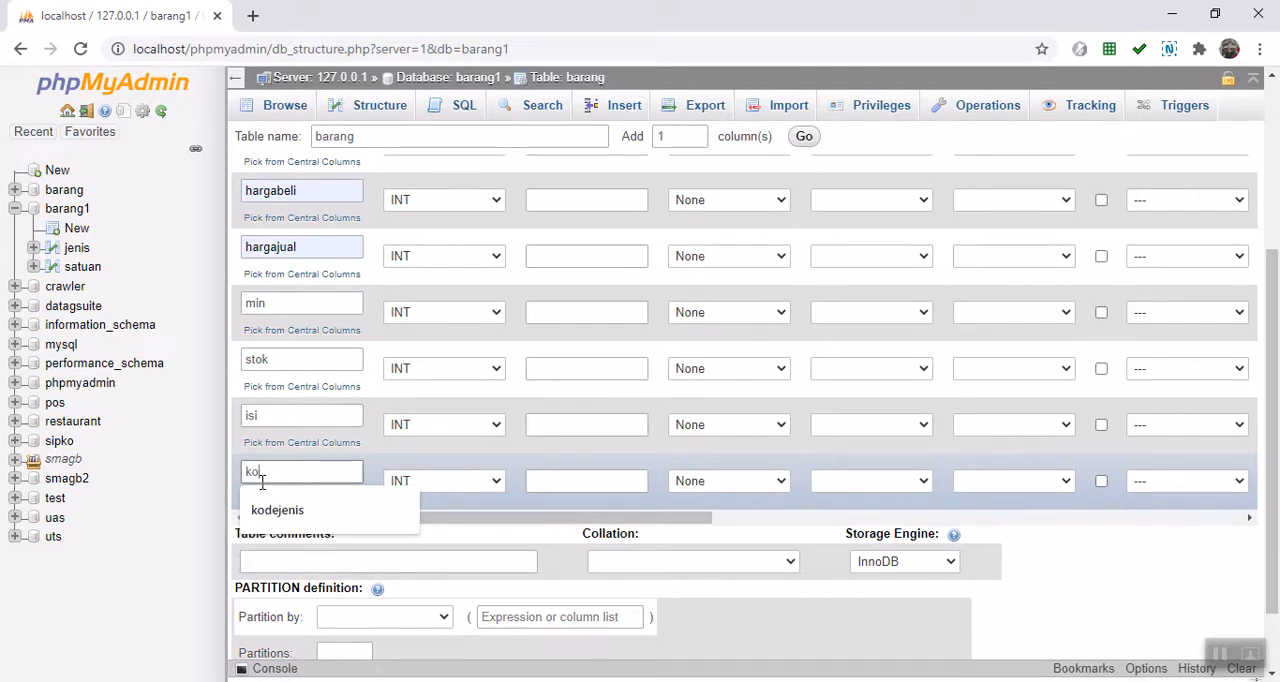
{"action": "type", "text": "dejem"}
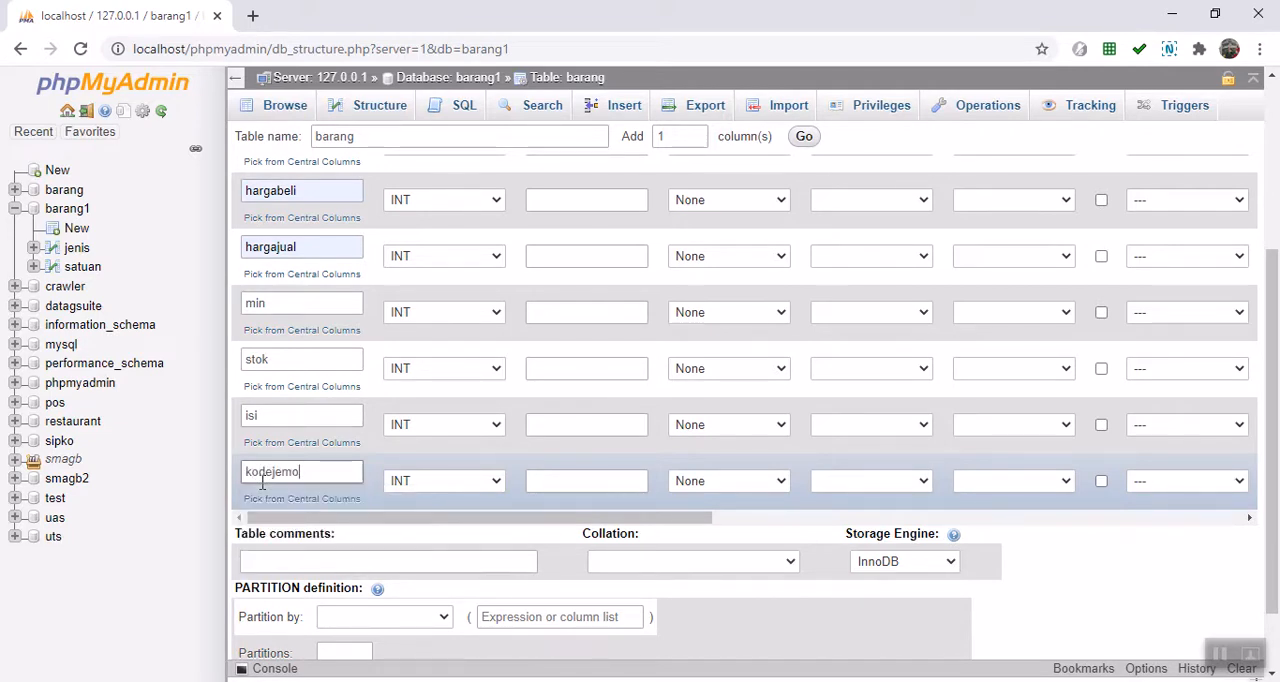
{"action": "key", "text": "BackSpace"}
{"action": "type", "text": "nis"}
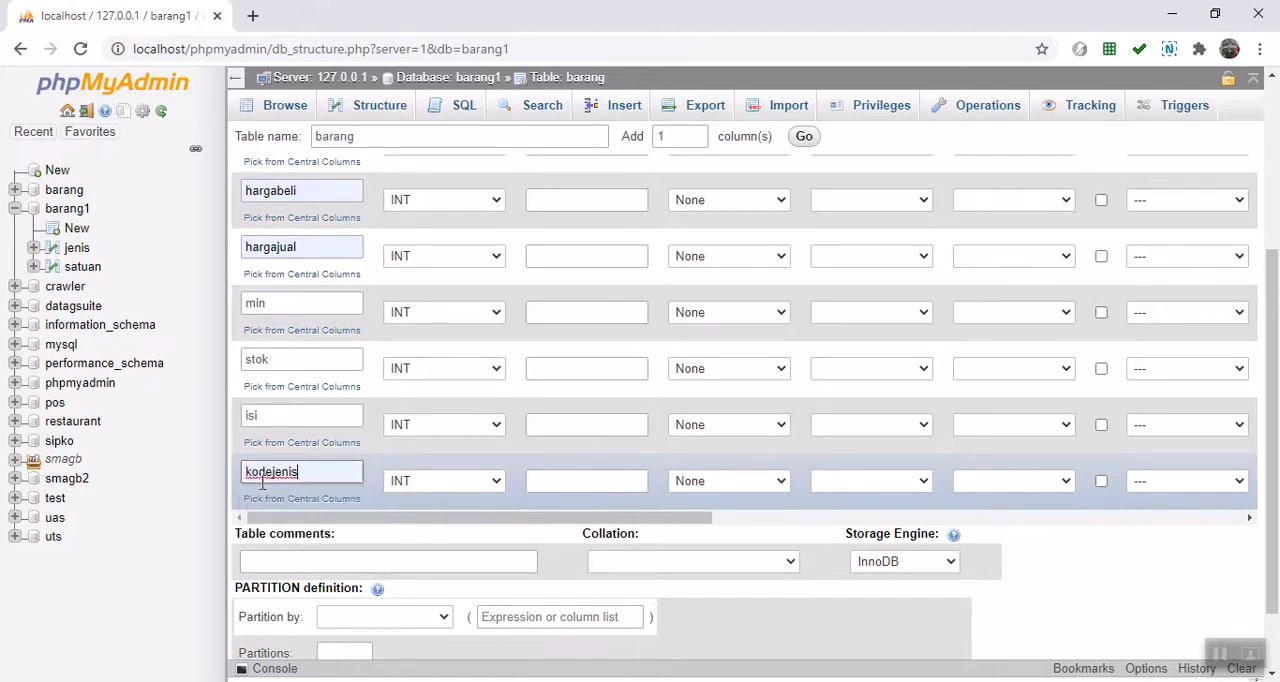
Step: Set the kodebarang column's type to VARCHAR with length 5
{"action": "scroll", "coordinate": [478, 340], "scroll_direction": "up", "scroll_amount": 3}
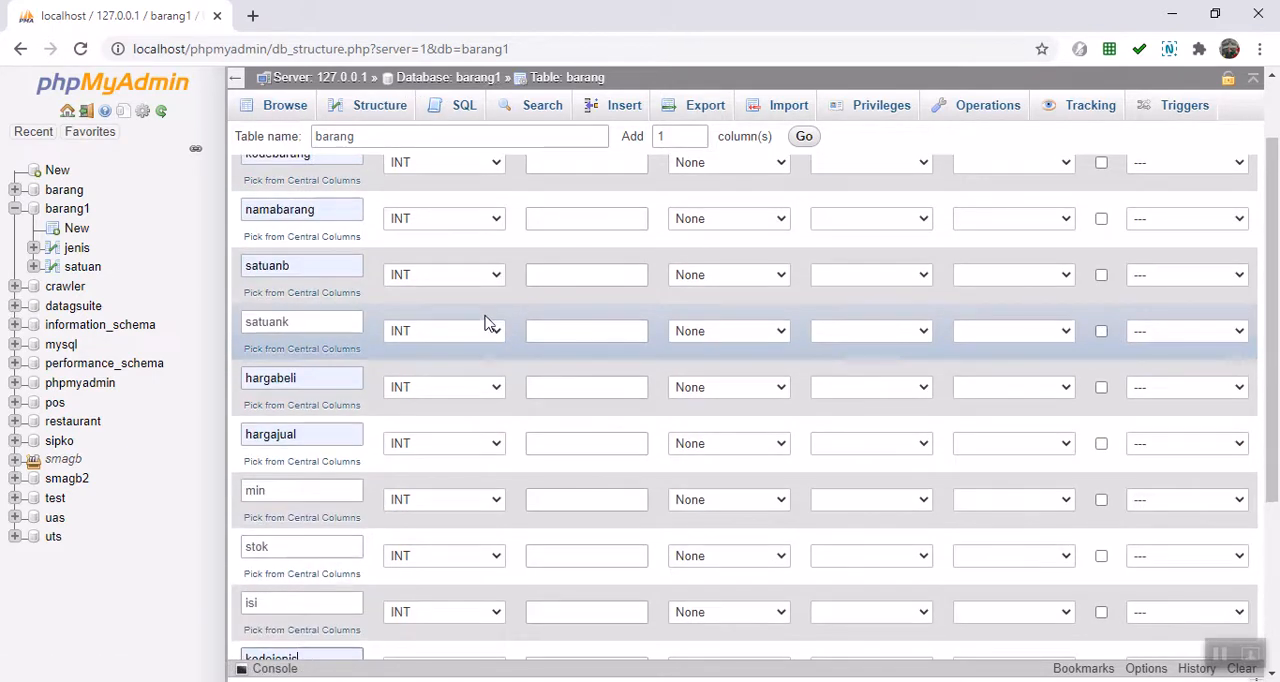
{"action": "left_click", "coordinate": [466, 258]}
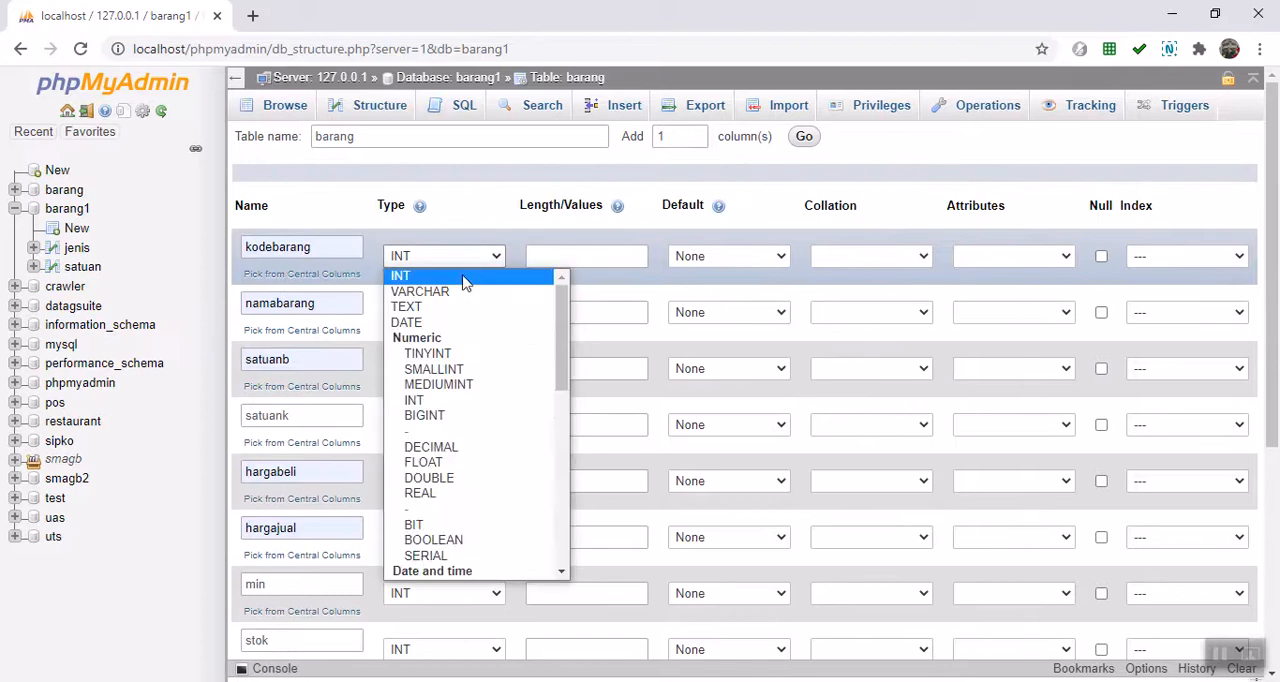
{"action": "left_click", "coordinate": [471, 288]}
{"action": "left_click", "coordinate": [548, 262]}
{"action": "left_click", "coordinate": [548, 262]}
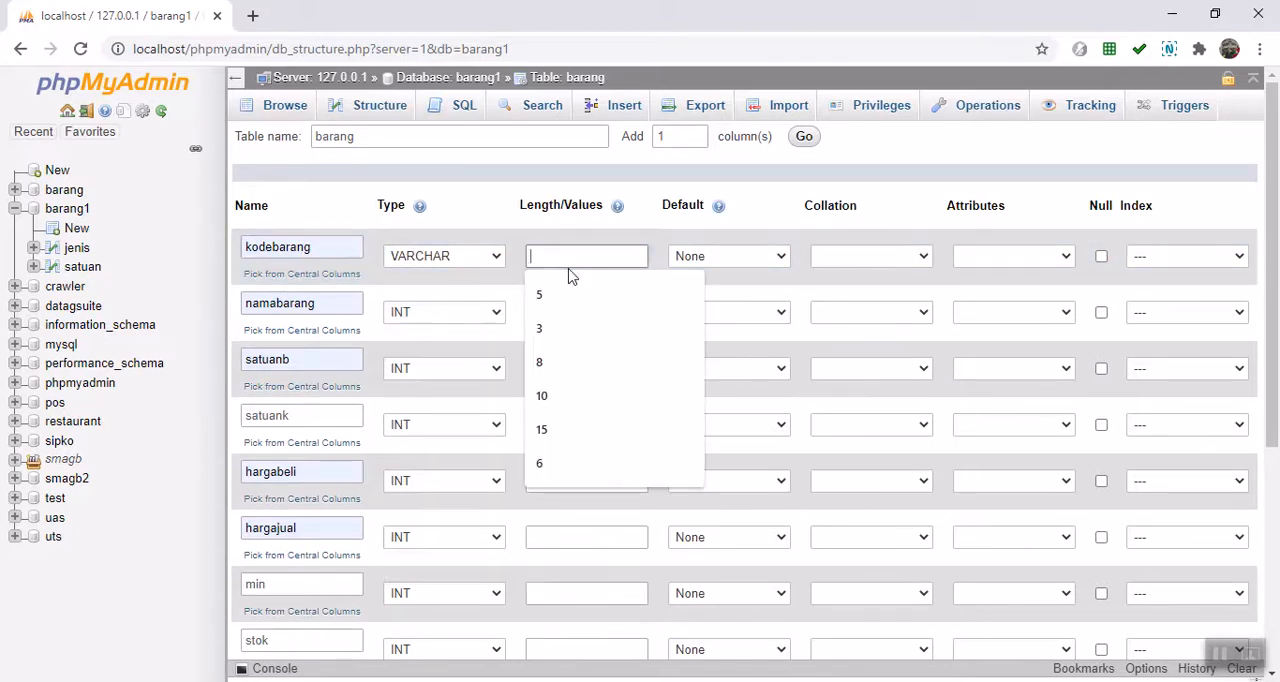
{"action": "type", "text": "5"}
Step: Set the namabarang column's type to VARCHAR with length 150
{"action": "left_click", "coordinate": [483, 313]}
{"action": "left_click", "coordinate": [471, 348]}
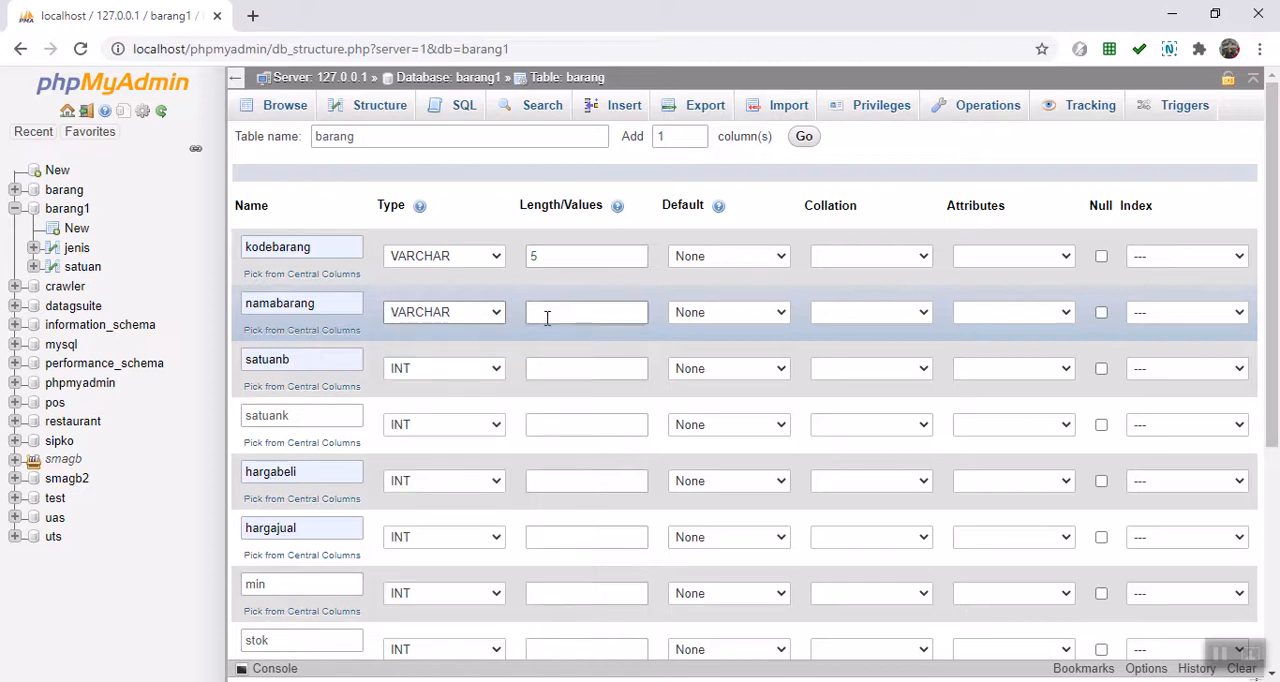
{"action": "left_click", "coordinate": [545, 316]}
{"action": "type", "text": "150"}
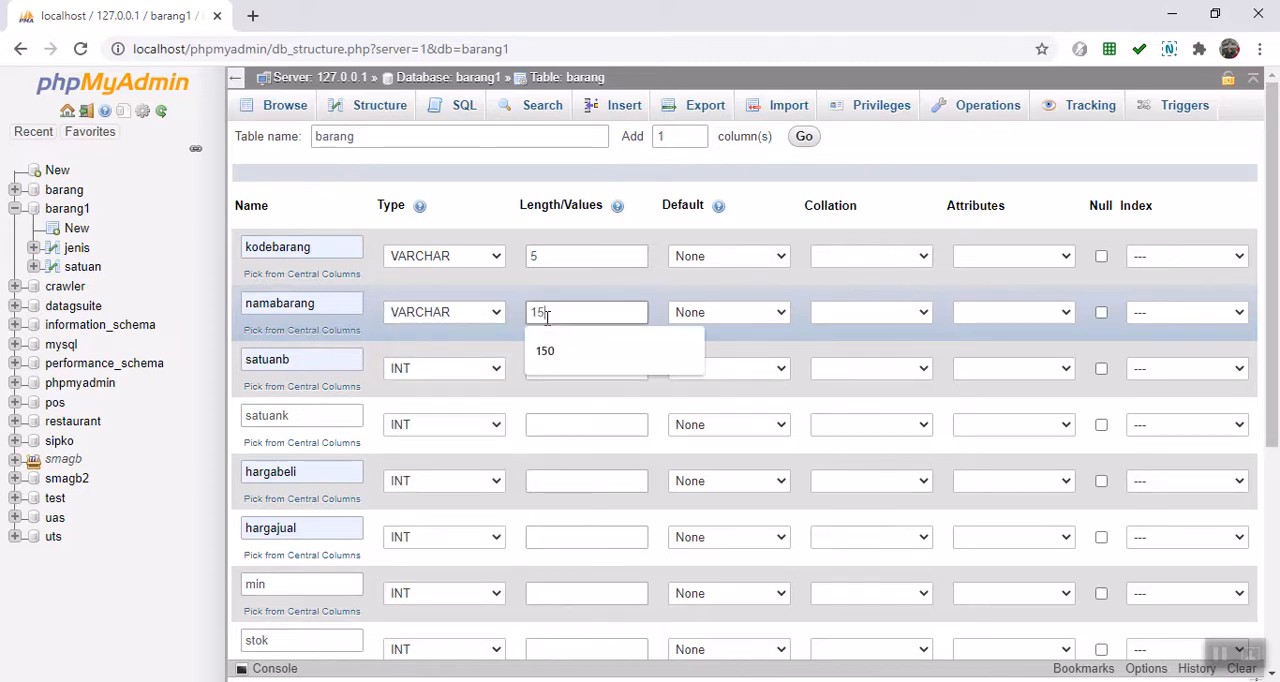
Step: Set both satuanb and satuank columns to VARCHAR with length 5
{"action": "left_click", "coordinate": [496, 368]}
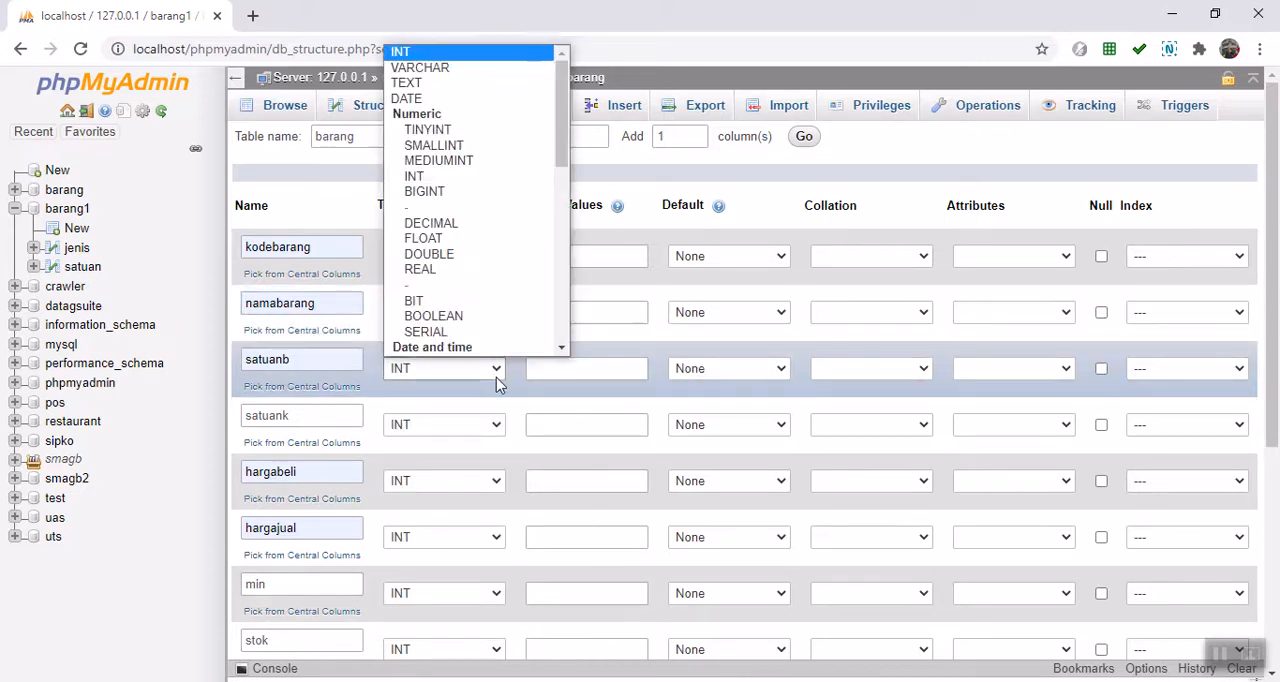
{"action": "left_click", "coordinate": [474, 49]}
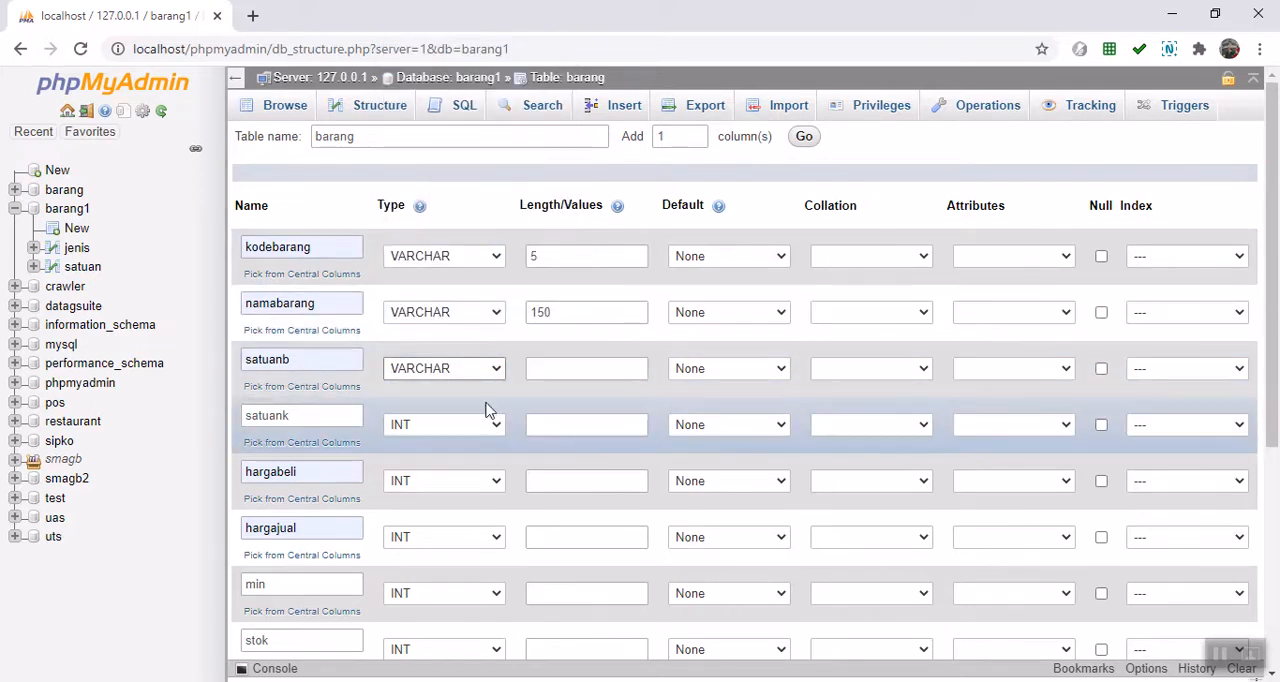
{"action": "left_click", "coordinate": [492, 424]}
{"action": "left_click", "coordinate": [430, 109]}
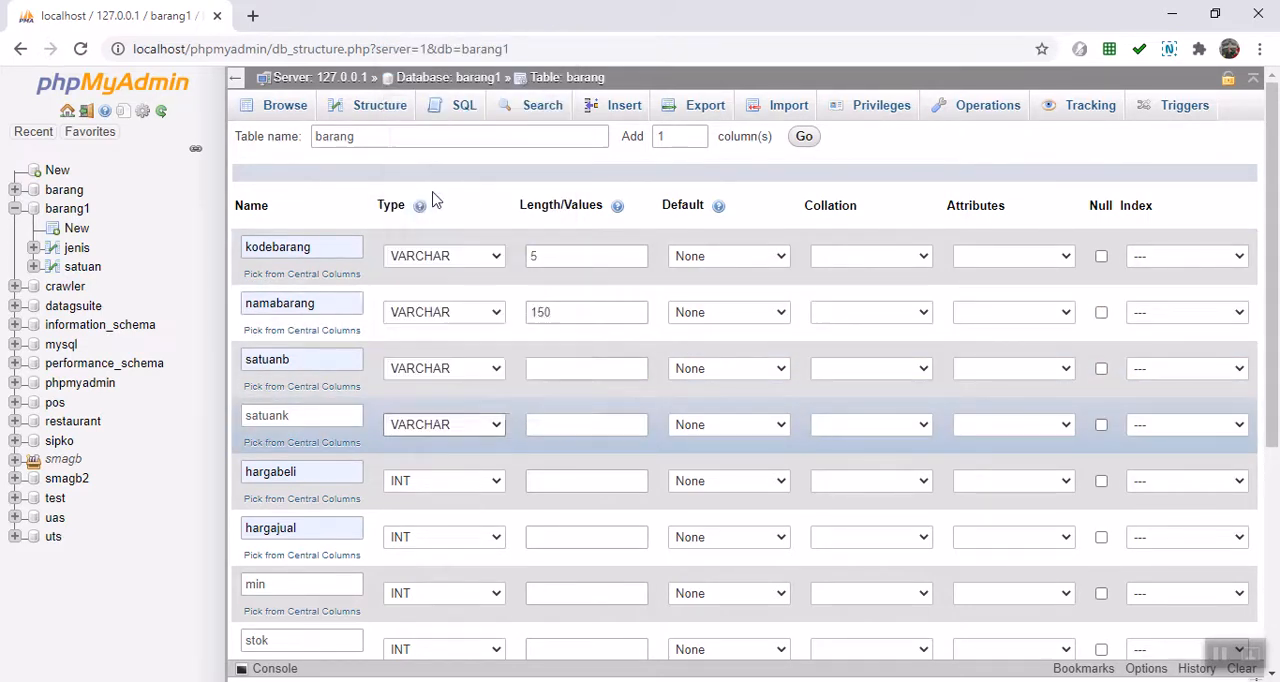
{"action": "left_click", "coordinate": [540, 369]}
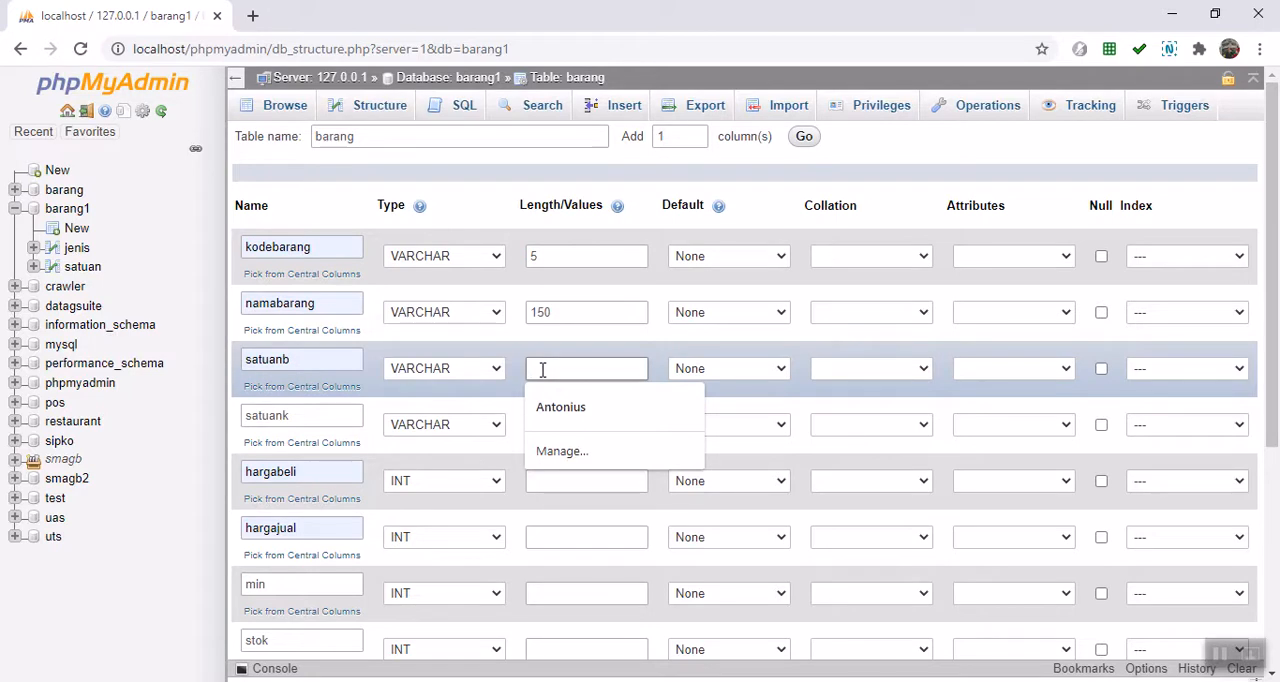
{"action": "type", "text": "5"}
{"action": "left_click", "coordinate": [550, 425]}
{"action": "type", "text": "5"}
Step: Set the hargabeli and hargajual columns' type to DOUBLE
{"action": "scroll", "coordinate": [462, 455], "scroll_direction": "down", "scroll_amount": 3}
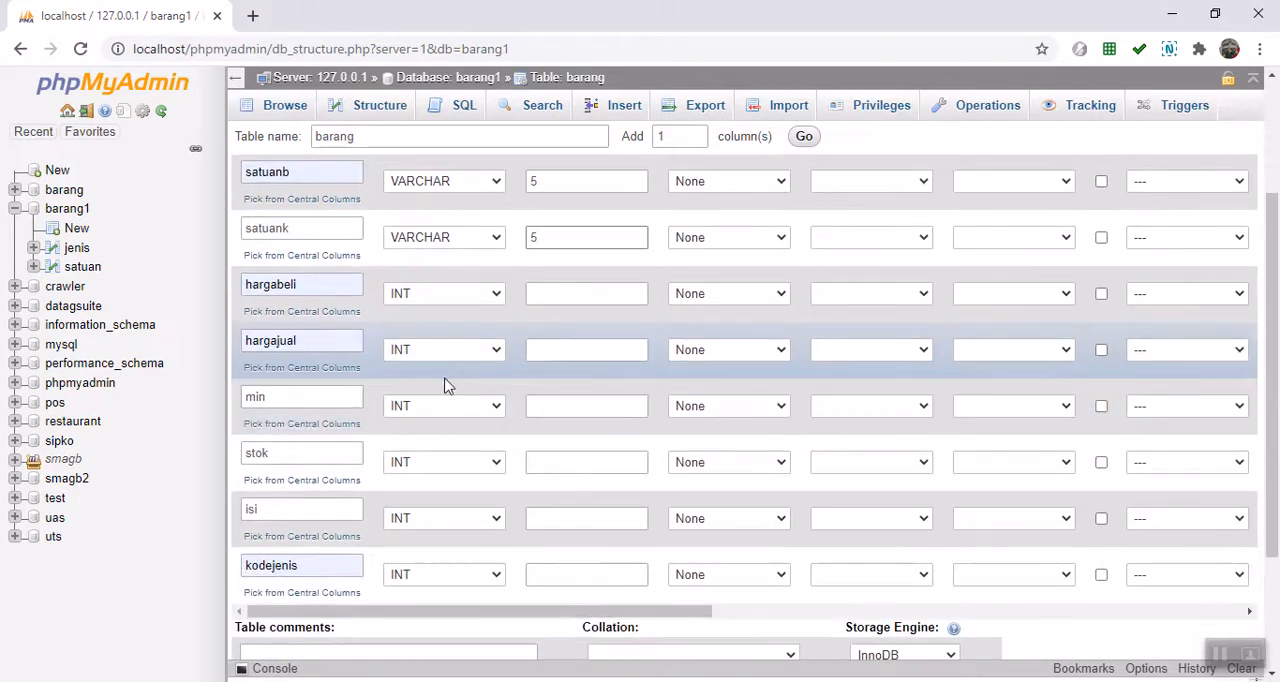
{"action": "left_click", "coordinate": [497, 296]}
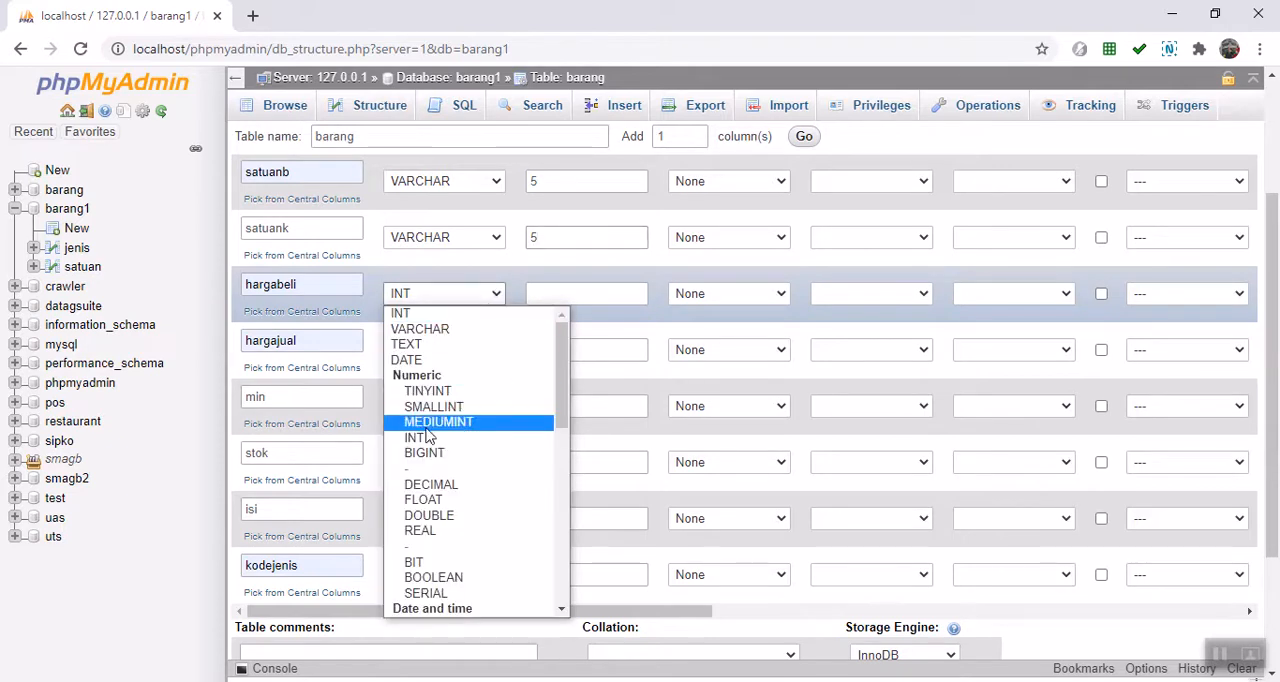
{"action": "left_click", "coordinate": [460, 518]}
{"action": "left_click", "coordinate": [492, 352]}
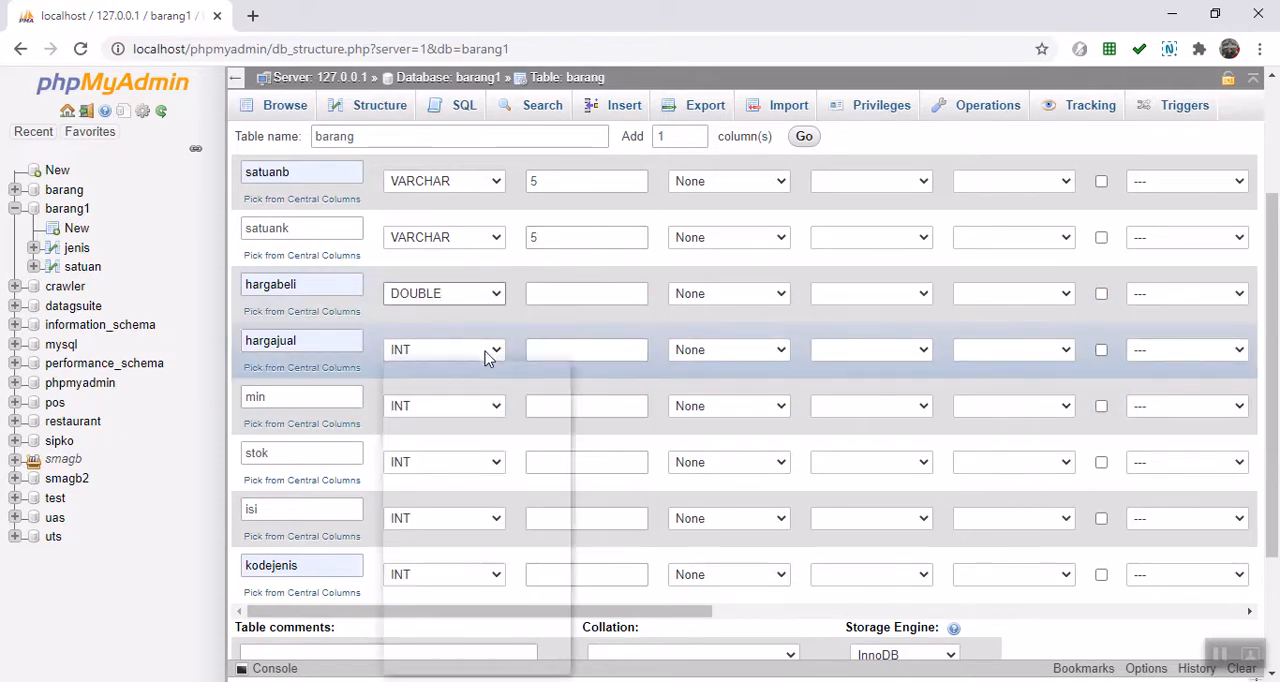
{"action": "left_click", "coordinate": [430, 571]}
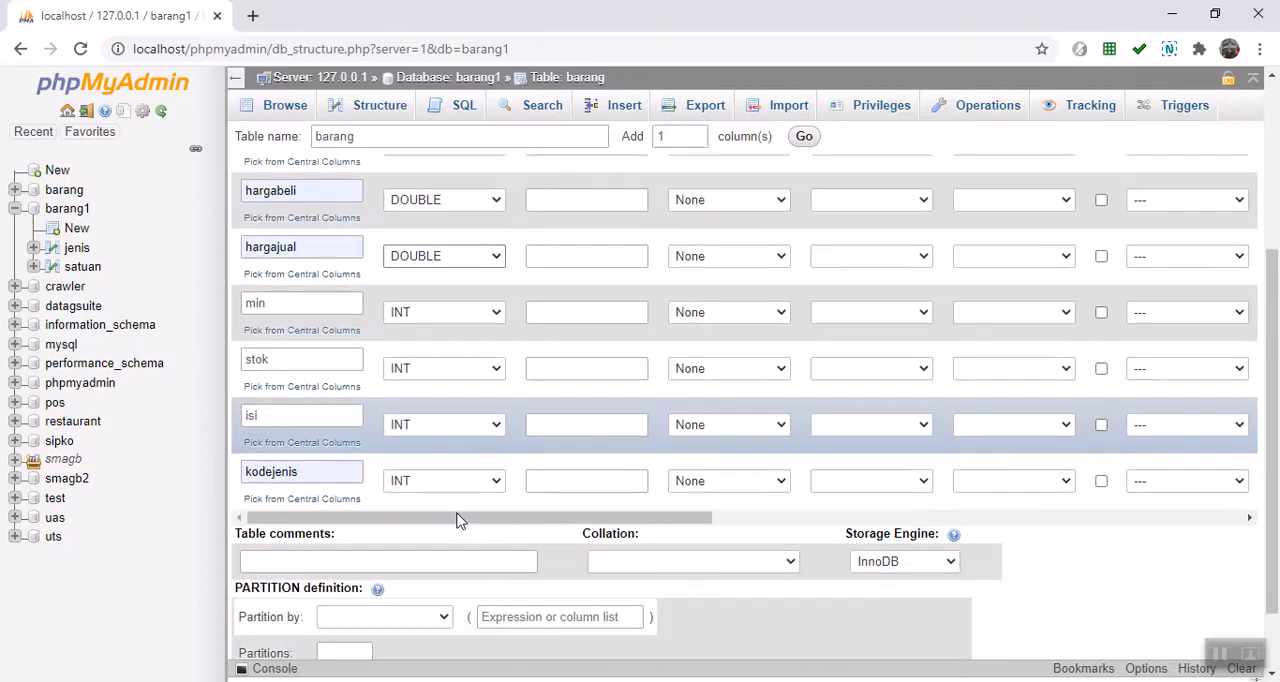
Step: Set the kodejenis column's type to VARCHAR with length 5
{"action": "scroll", "coordinate": [445, 520], "scroll_direction": "down", "scroll_amount": 1}
{"action": "left_click", "coordinate": [461, 481]}
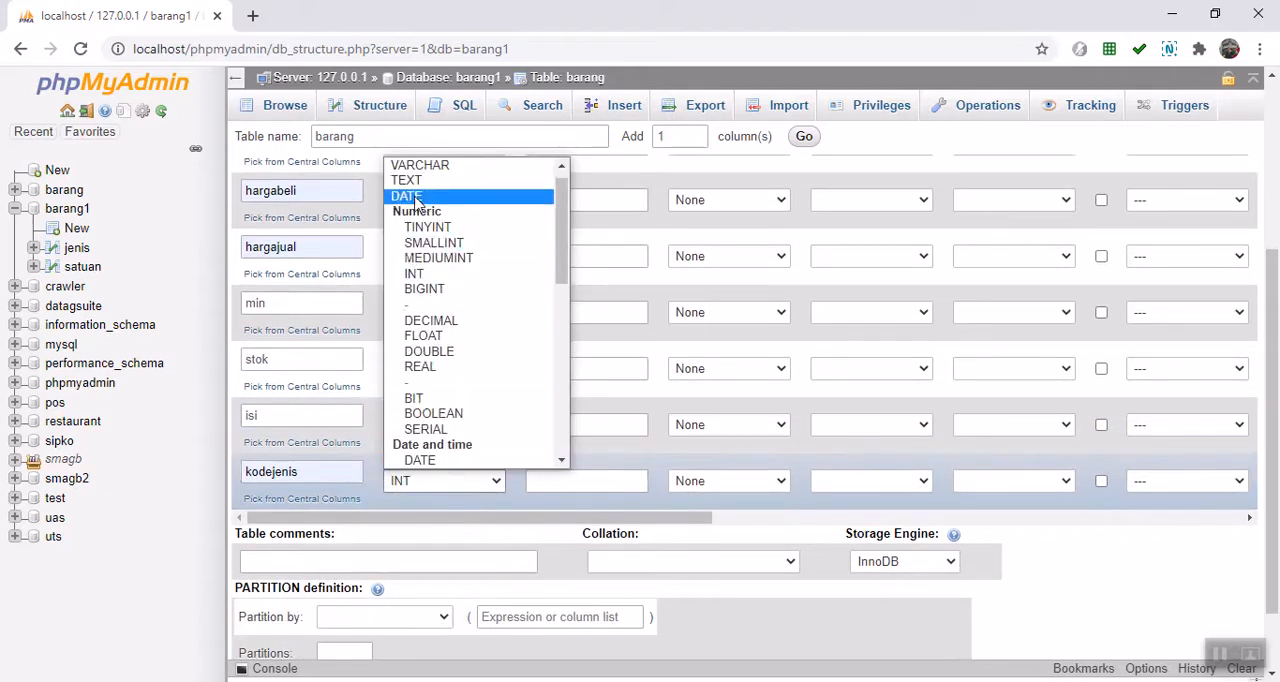
{"action": "left_click", "coordinate": [430, 165]}
{"action": "left_click", "coordinate": [548, 484]}
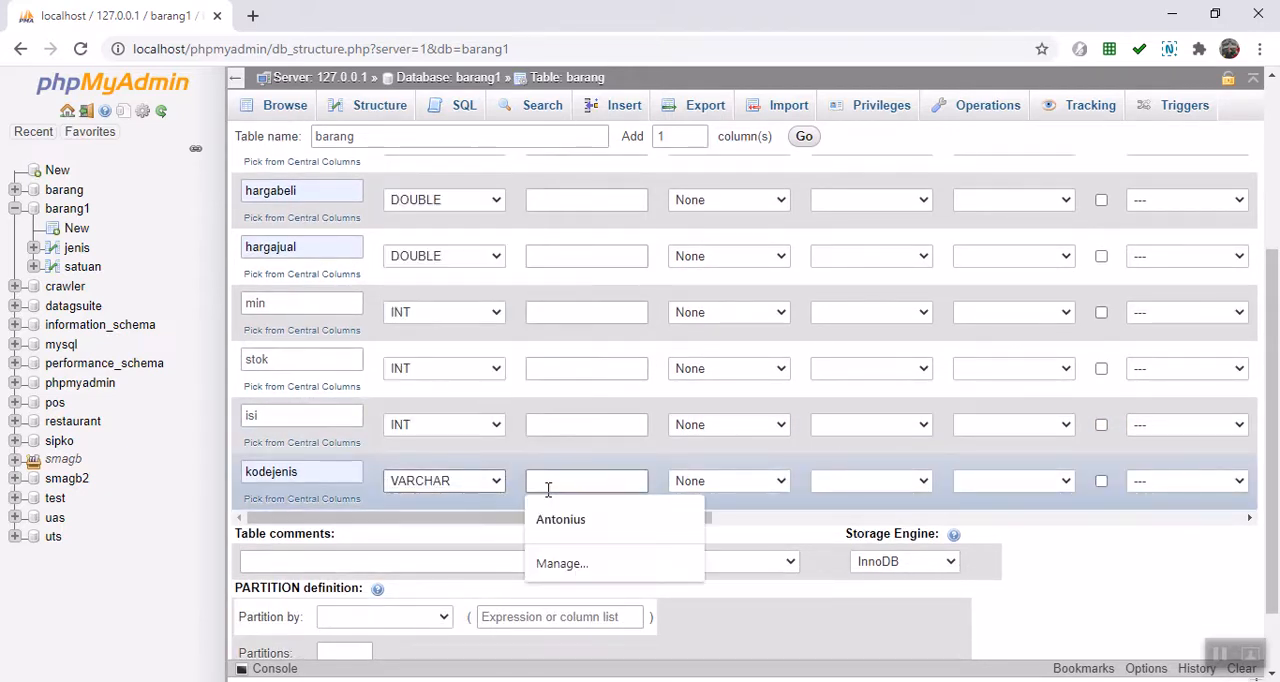
{"action": "type", "text": "5"}
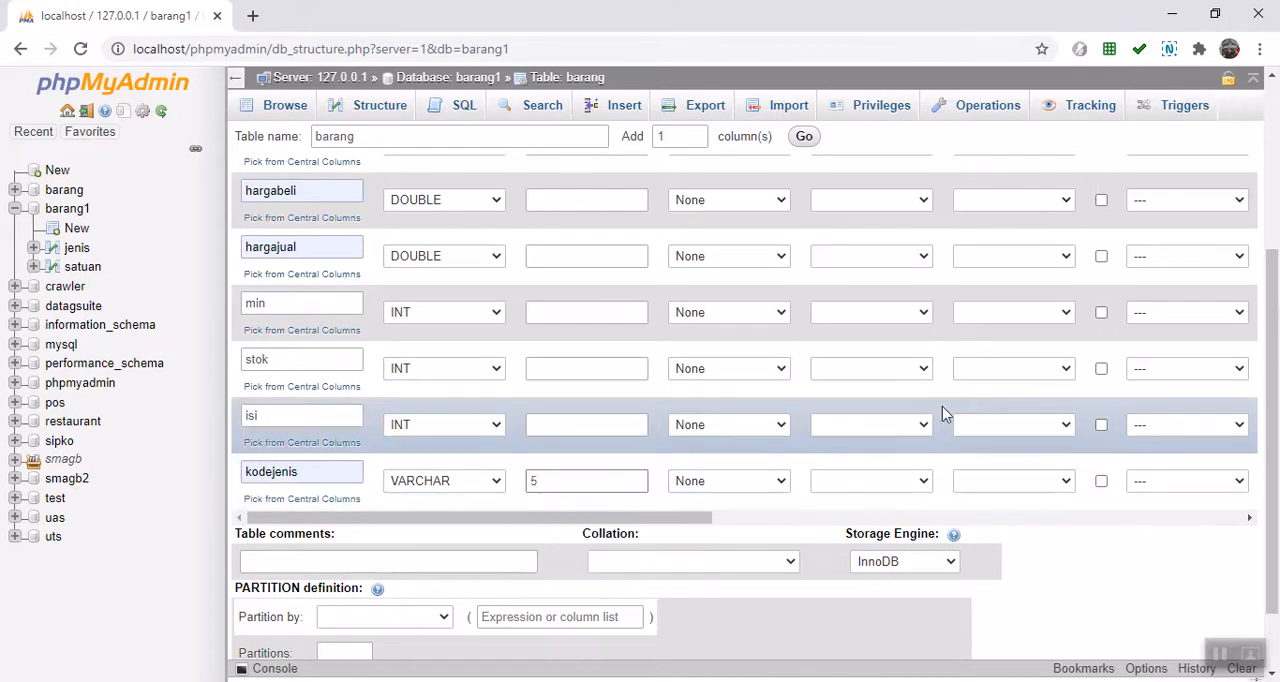
Step: Make kodebarang the PRIMARY index and save the barang table
{"action": "scroll", "coordinate": [943, 414], "scroll_direction": "up", "scroll_amount": 3}
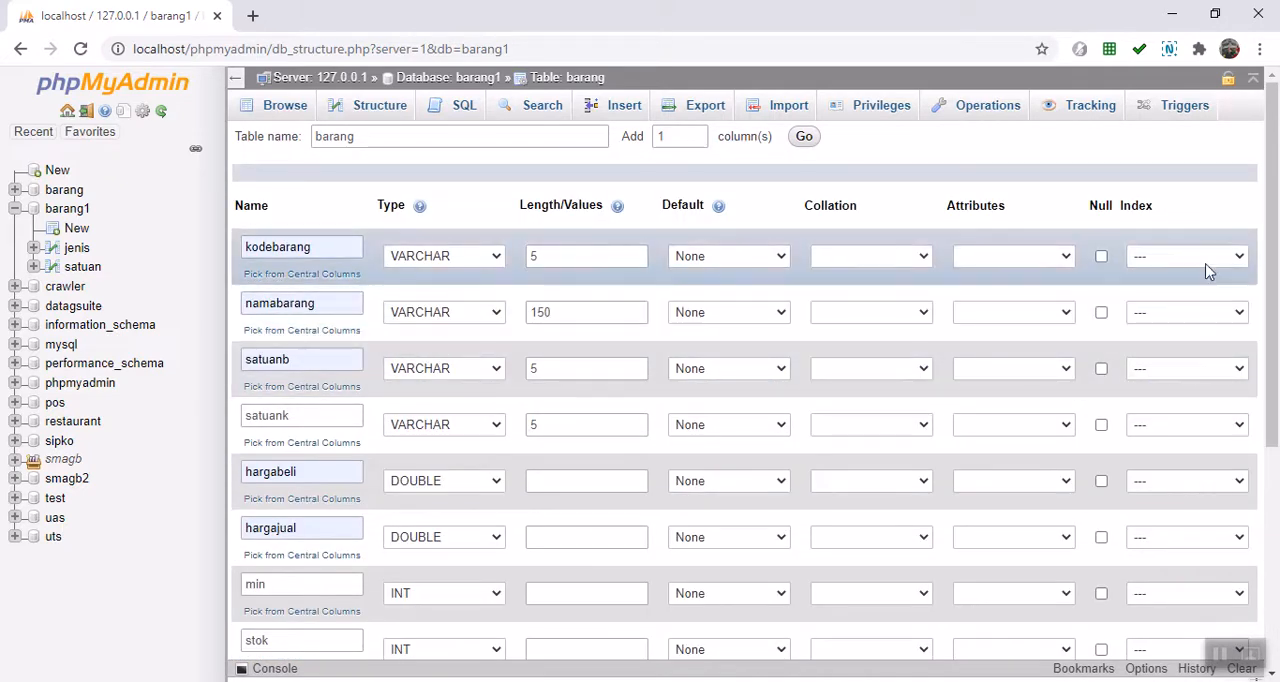
{"action": "left_click", "coordinate": [1240, 258]}
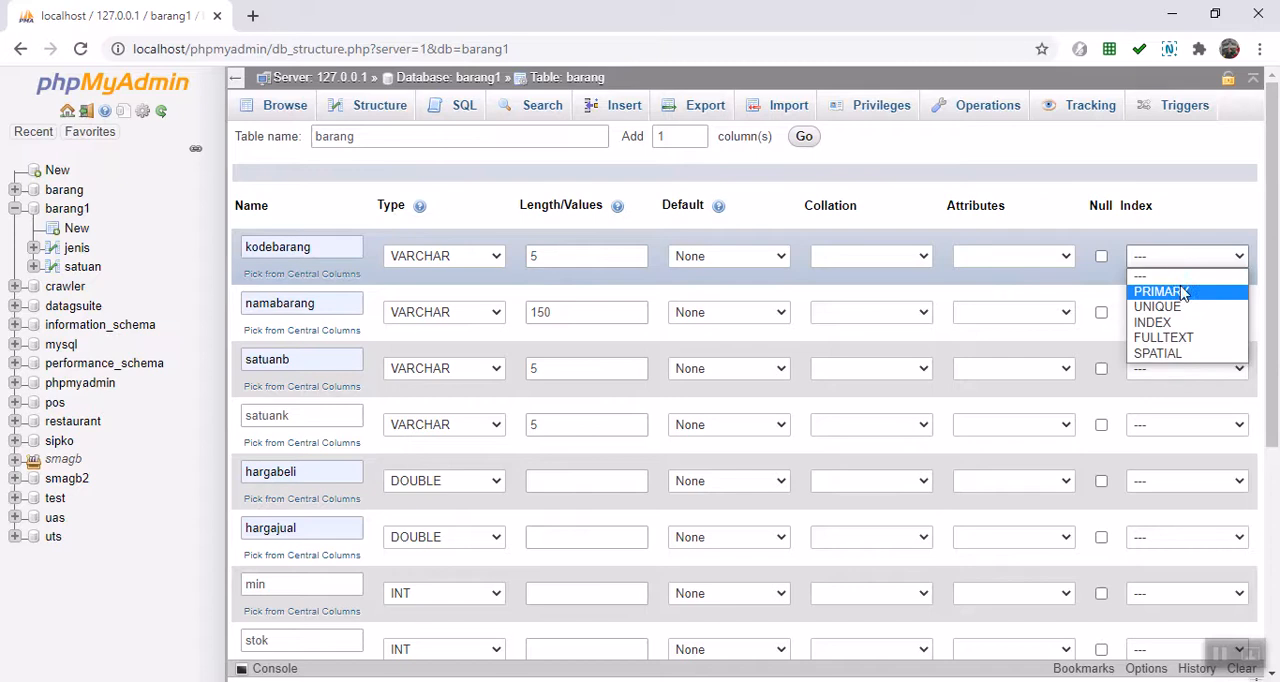
{"action": "left_click", "coordinate": [1185, 292]}
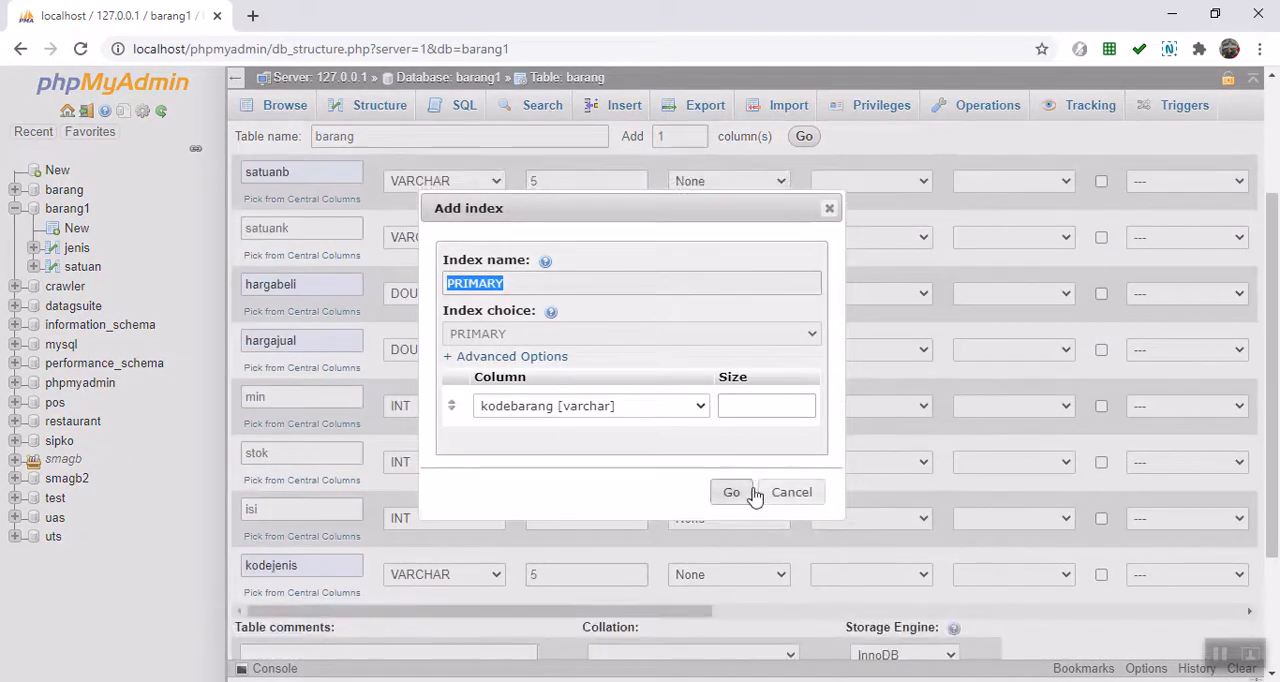
{"action": "left_click", "coordinate": [730, 493]}
{"action": "scroll", "coordinate": [1037, 502], "scroll_direction": "down", "scroll_amount": 3}
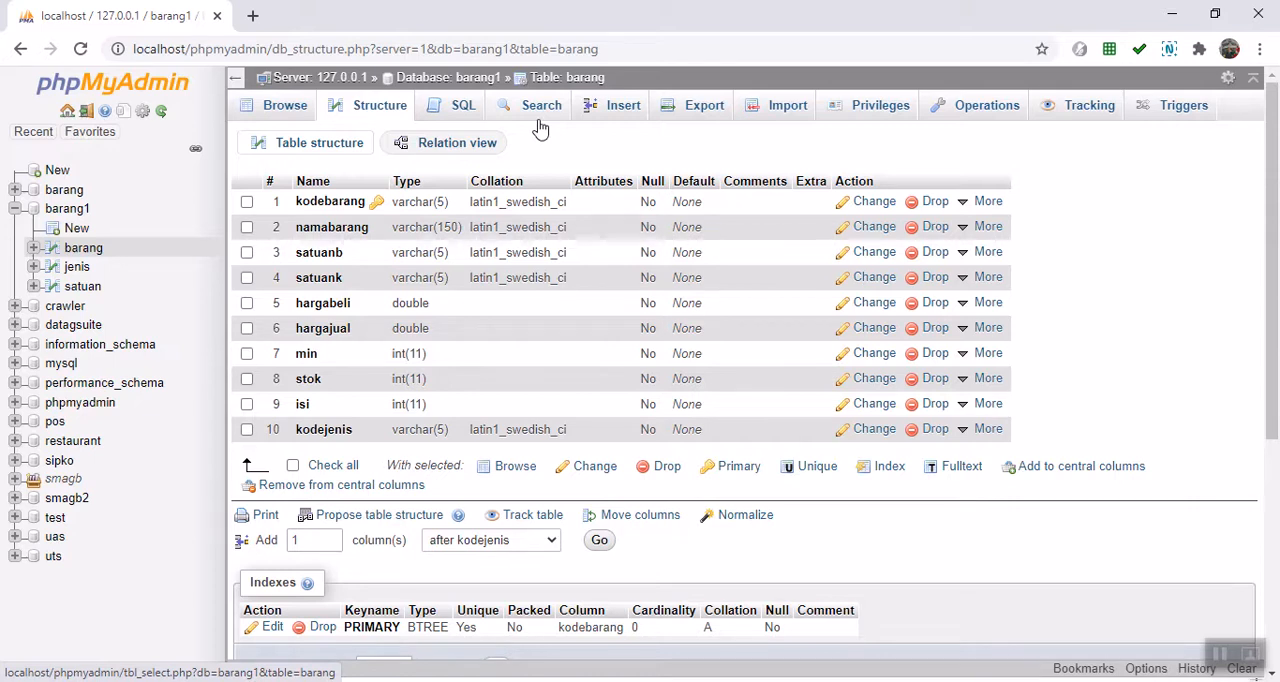
Step: Open a new browser tab and go to mysql.com/products/connector
{"action": "left_click", "coordinate": [256, 18]}
{"action": "left_click", "coordinate": [257, 52]}
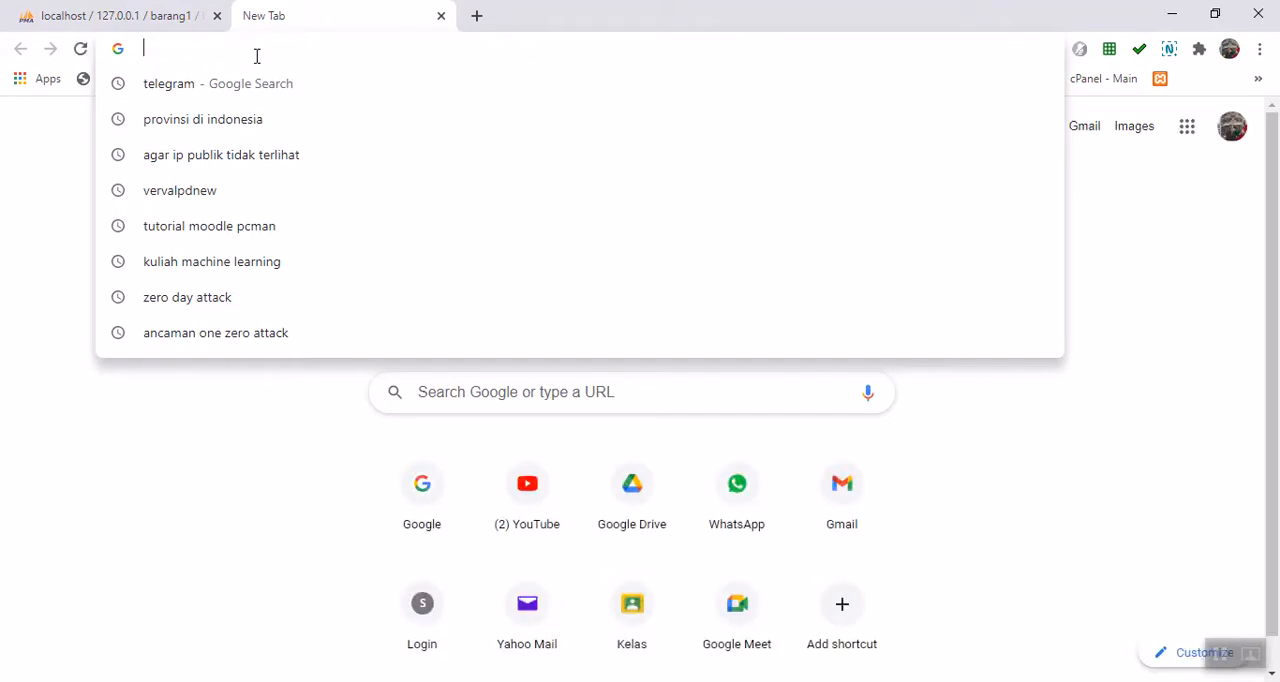
{"action": "type", "text": "mysql"}
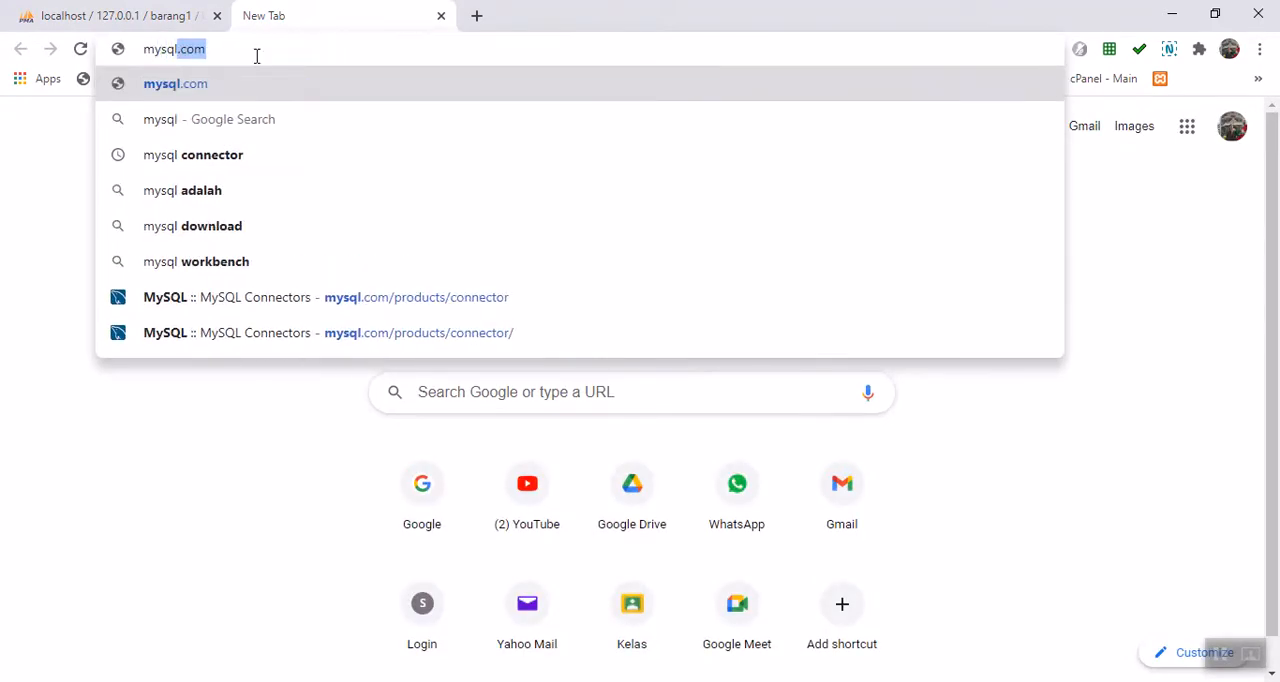
{"action": "type", "text": ".com"}
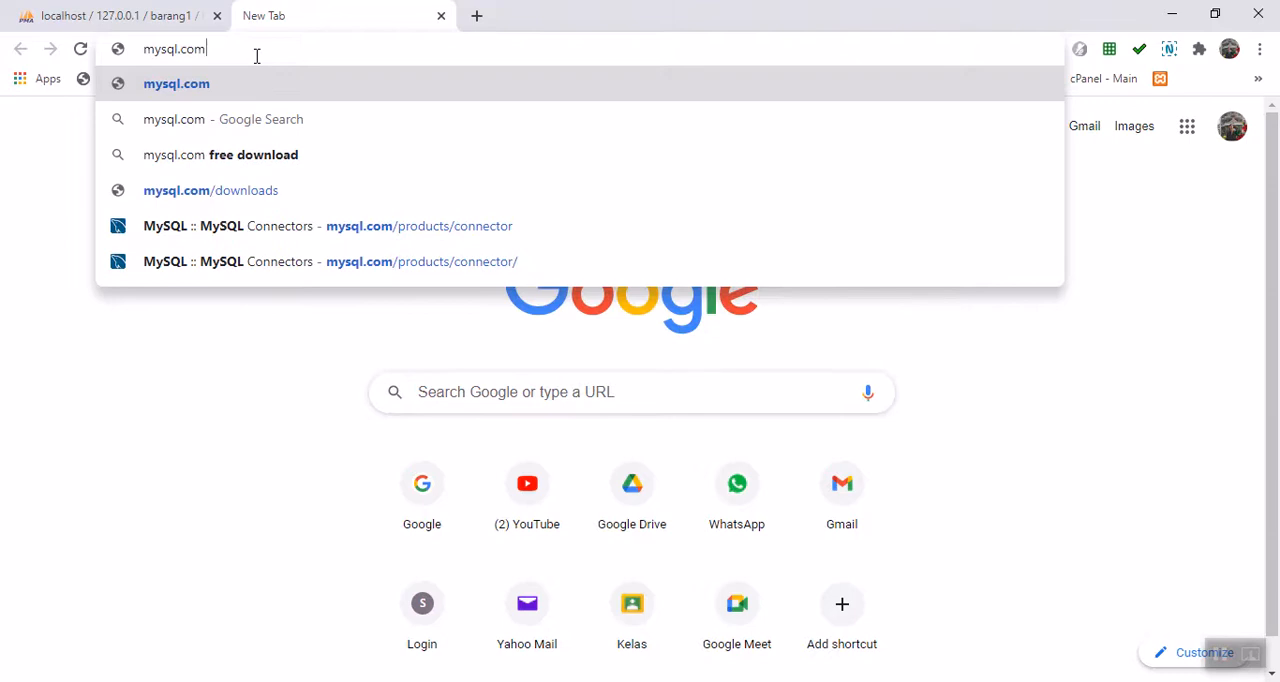
{"action": "type", "text": "/pro"}
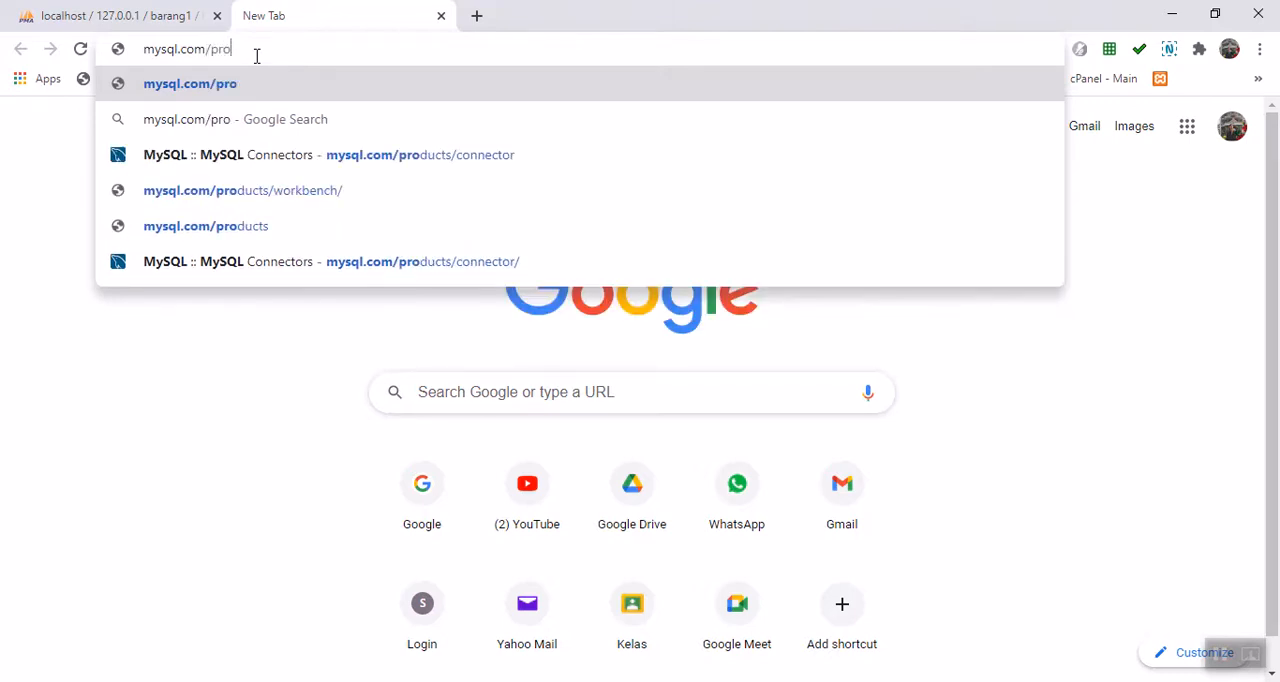
{"action": "type", "text": "ducts"}
{"action": "type", "text": "/"}
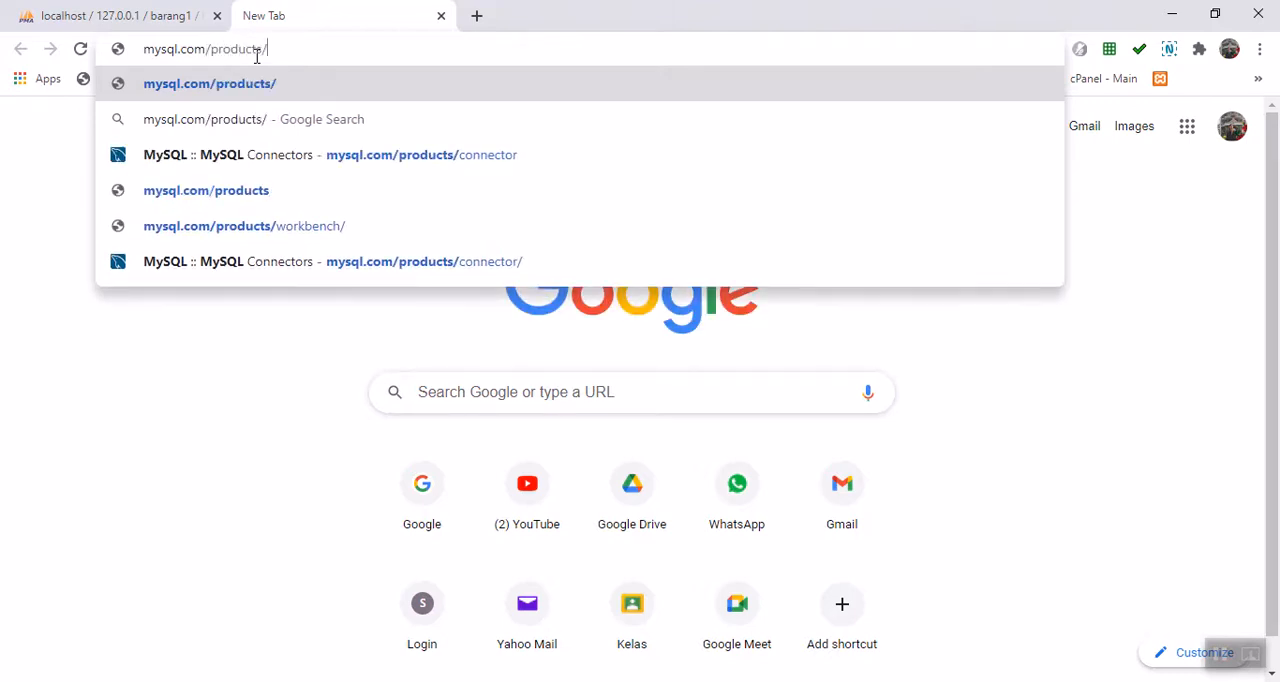
{"action": "type", "text": "conn"}
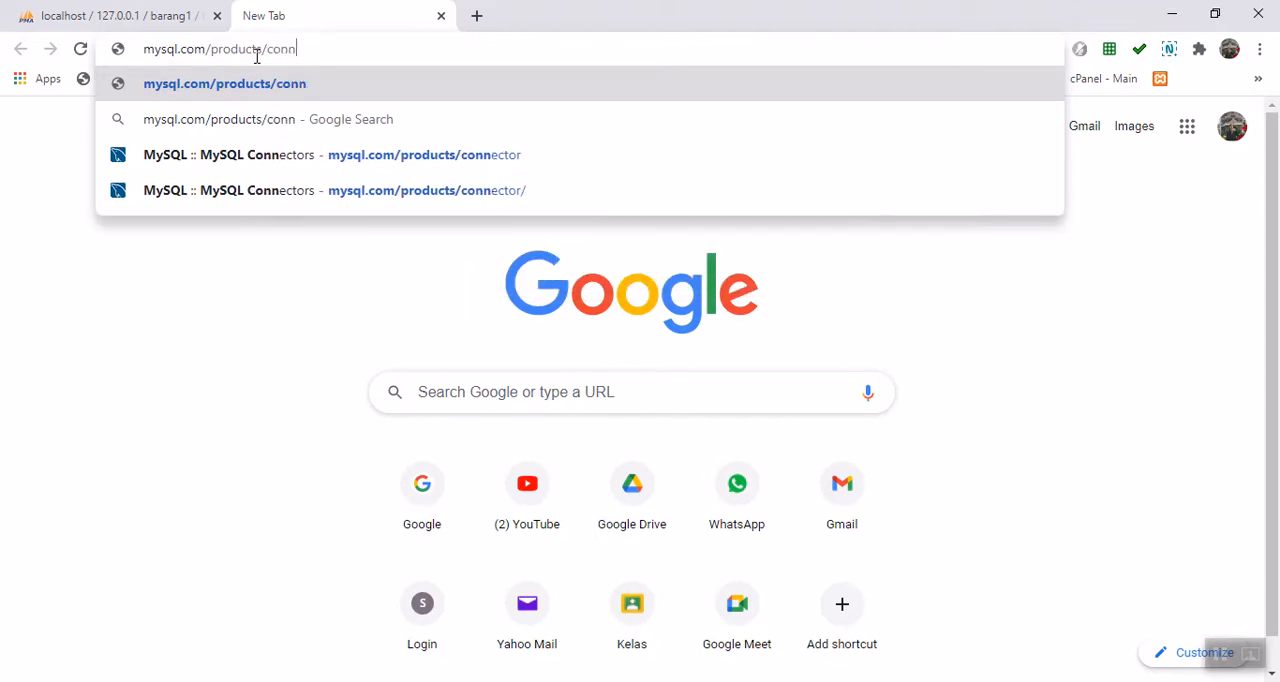
{"action": "type", "text": "ector"}
{"action": "key", "text": "Return"}
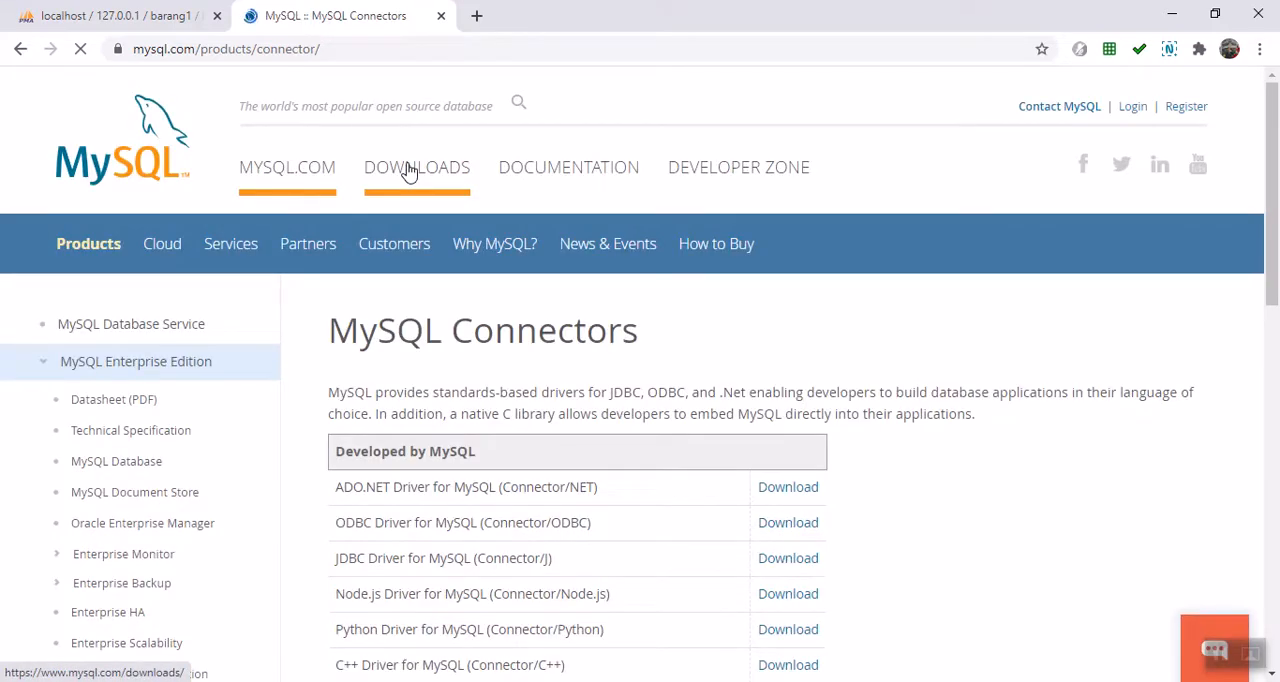
Step: Download the Connector/NET 8.0.22 Windows 32-bit MSI installer, skipping the login
{"action": "scroll", "coordinate": [460, 250], "scroll_direction": "down", "scroll_amount": 2}
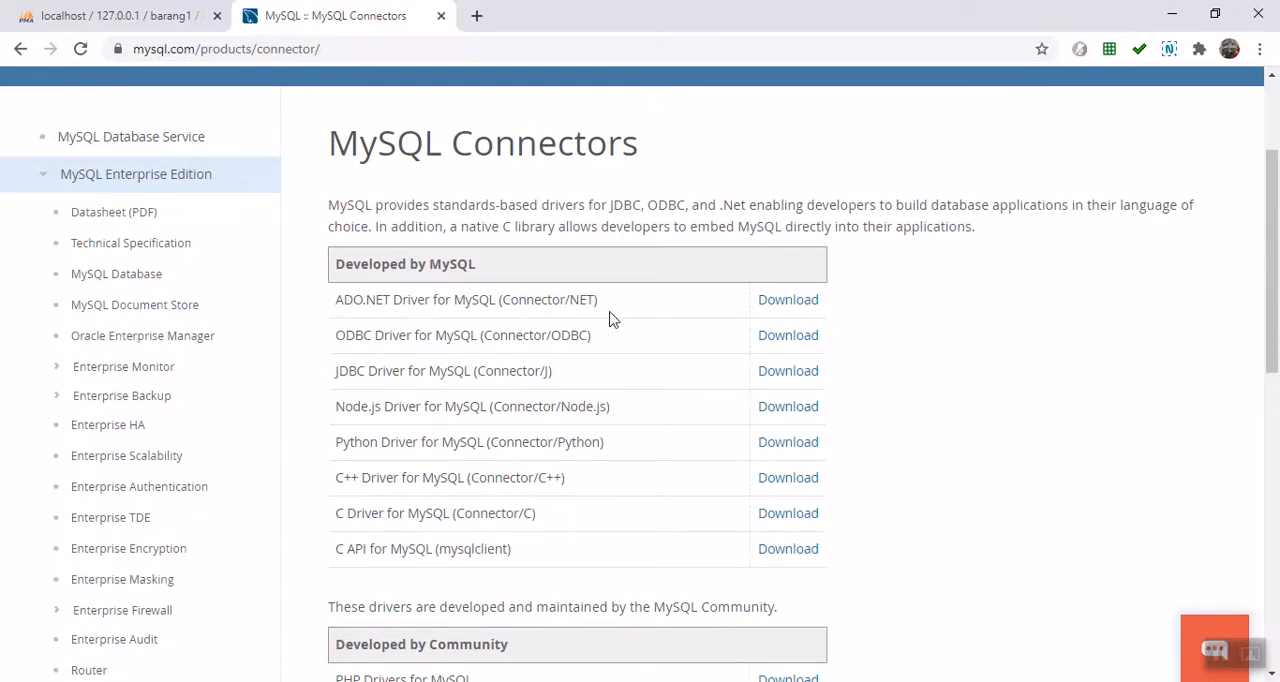
{"action": "left_click", "coordinate": [801, 310]}
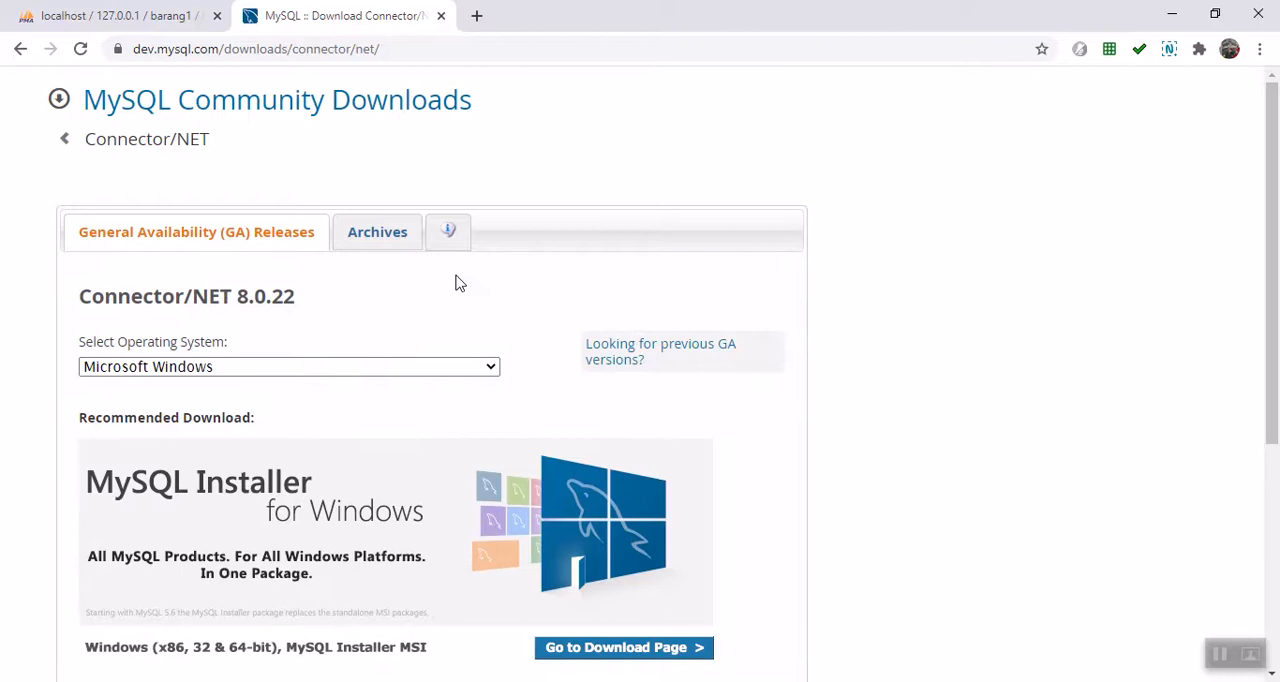
{"action": "scroll", "coordinate": [455, 283], "scroll_direction": "down", "scroll_amount": 3}
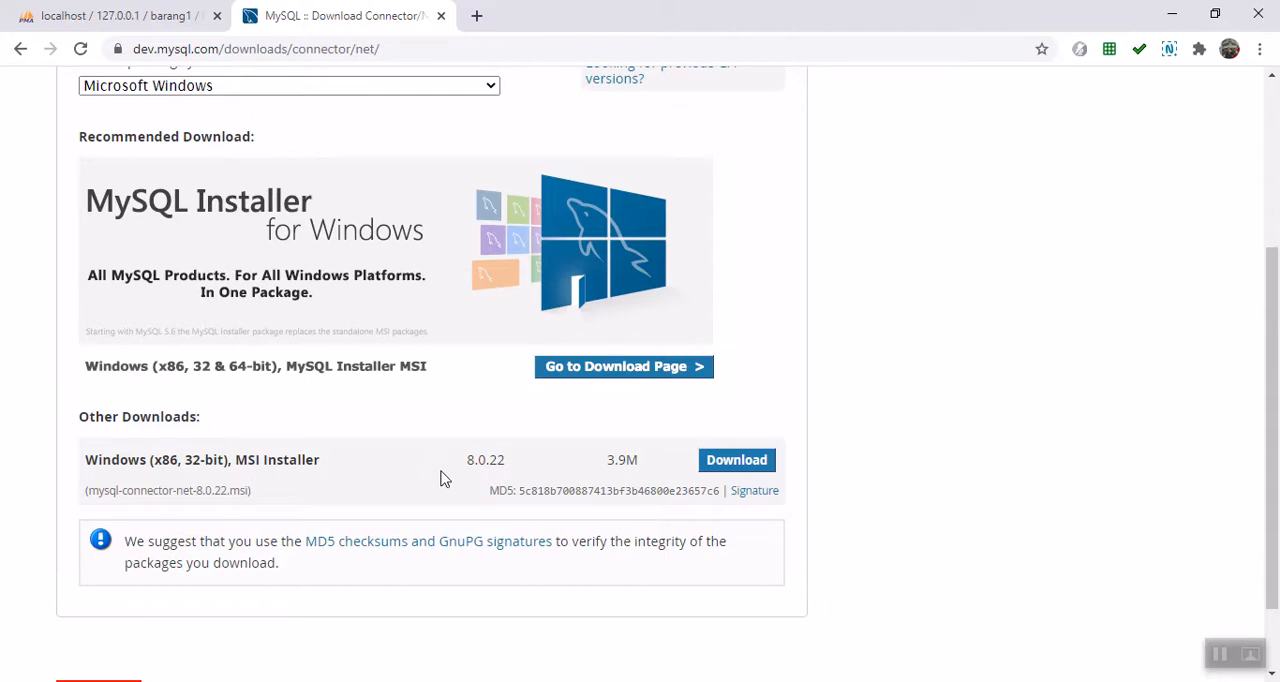
{"action": "left_click", "coordinate": [748, 460]}
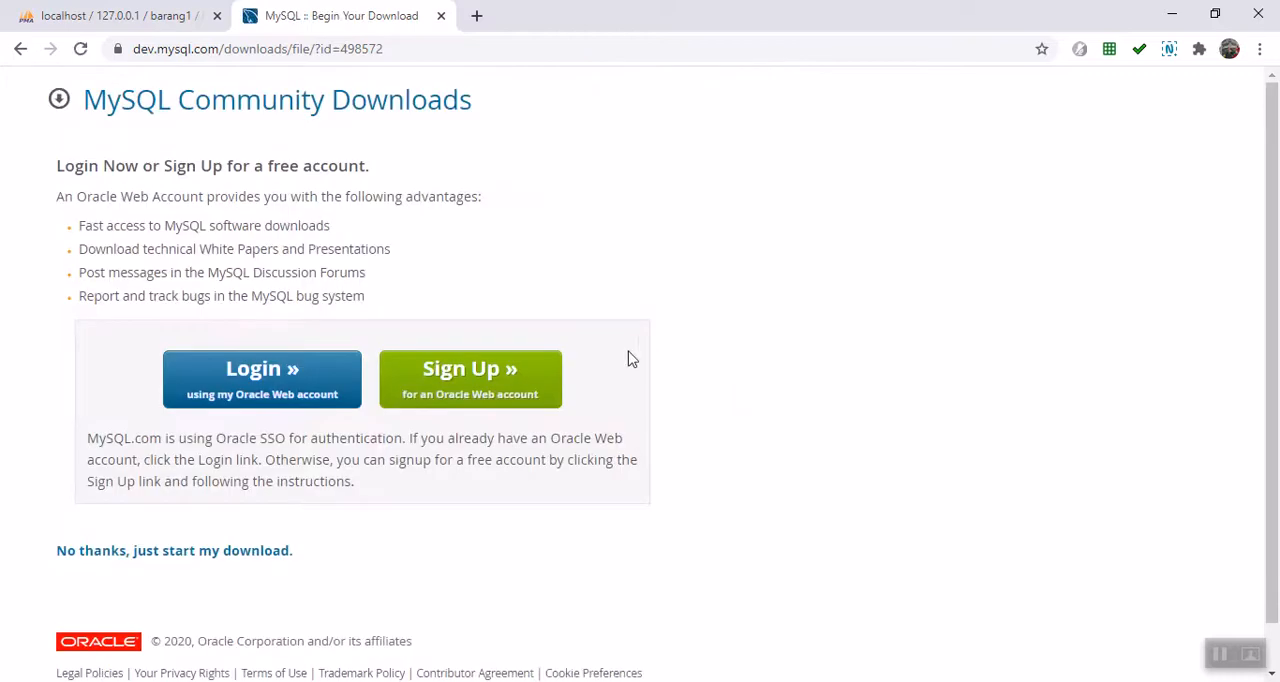
{"action": "left_click", "coordinate": [175, 551]}
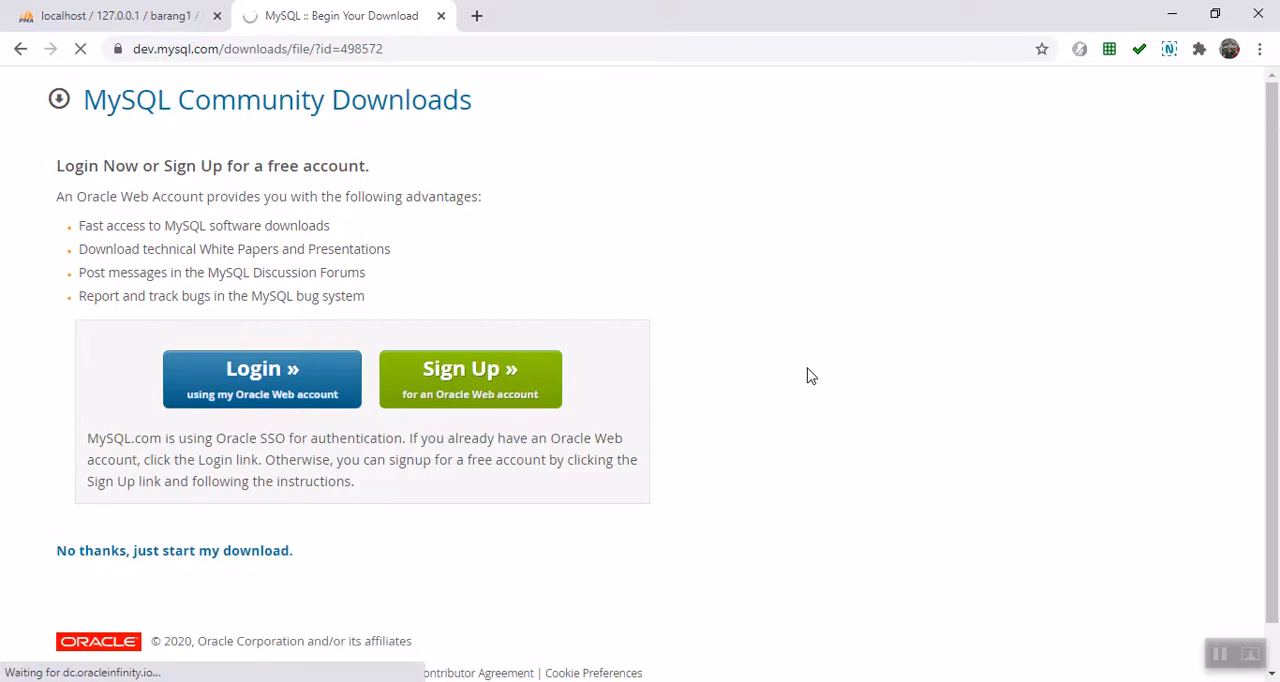
{"action": "left_click", "coordinate": [760, 432]}
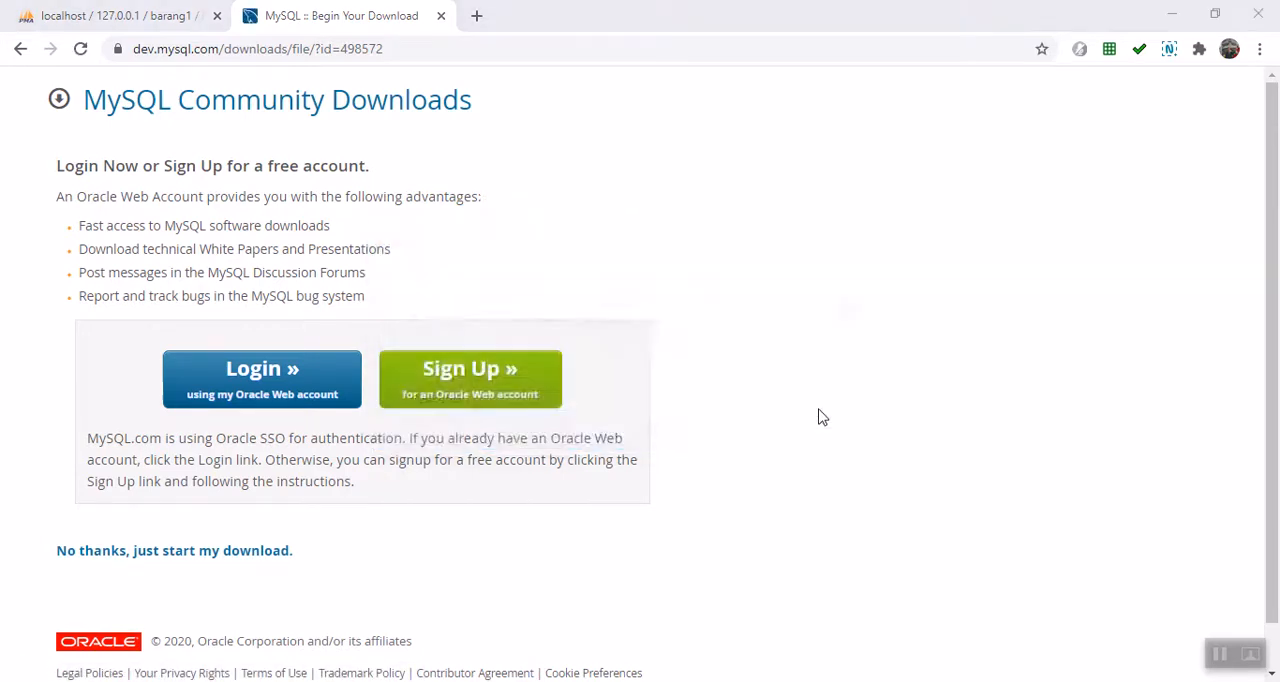